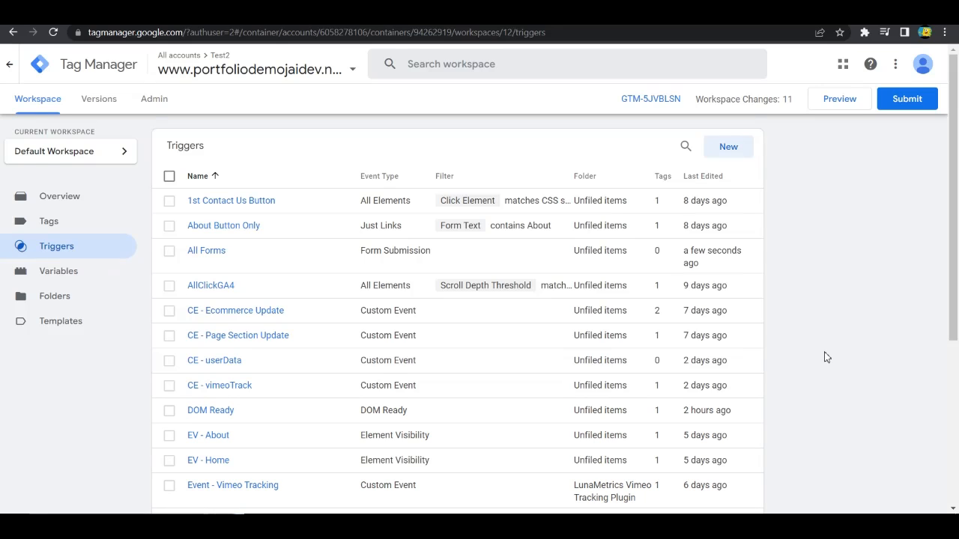
Review the Notepad list of JavaScript event types covering page load, form, scroll, keyboard, copy and mouse events.
{"action": "left_click", "coordinate": [571, 526]}
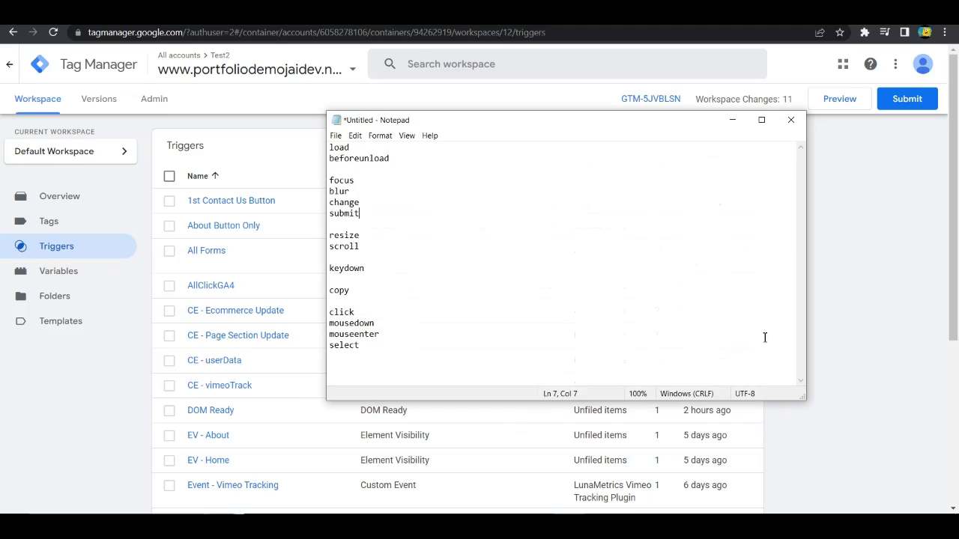
{"action": "left_click_drag", "start_coordinate": [447, 123], "coordinate": [514, 123]}
{"action": "left_click_drag", "start_coordinate": [415, 147], "coordinate": [399, 147]}
{"action": "left_click", "coordinate": [584, 150]}
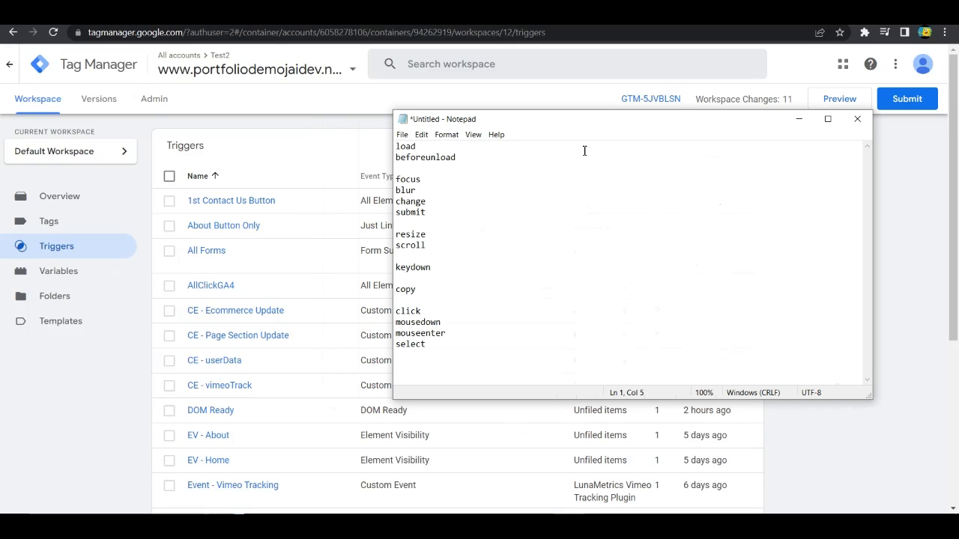
{"action": "left_click", "coordinate": [519, 158]}
{"action": "left_click", "coordinate": [421, 182]}
{"action": "double_click", "coordinate": [421, 181]}
{"action": "left_click", "coordinate": [421, 181]}
{"action": "left_click", "coordinate": [610, 188]}
{"action": "left_click", "coordinate": [538, 178]}
{"action": "left_click", "coordinate": [426, 215]}
{"action": "scroll", "coordinate": [925, 262], "scroll_direction": "down", "scroll_amount": 4}
{"action": "scroll", "coordinate": [945, 260], "scroll_direction": "up", "scroll_amount": 4}
{"action": "left_click", "coordinate": [800, 120]}
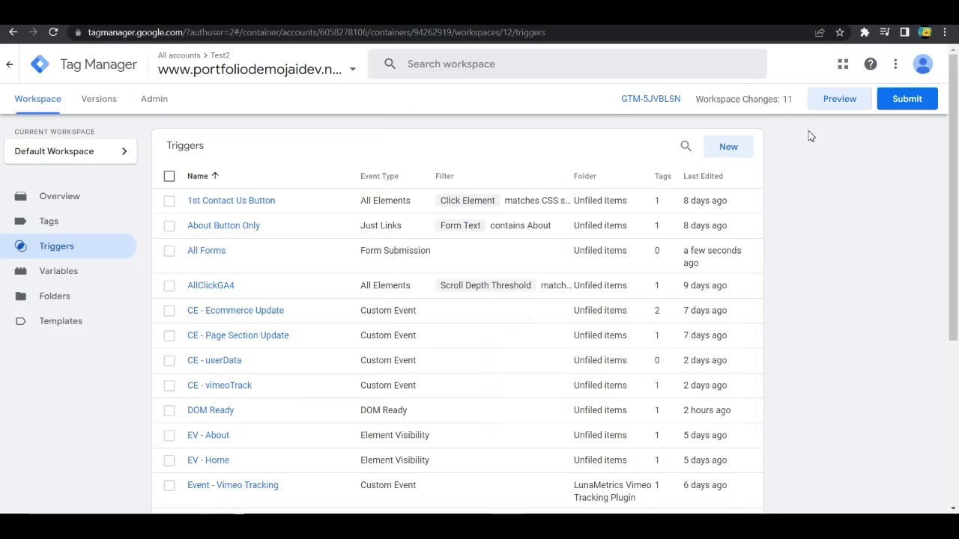
{"action": "left_click", "coordinate": [826, 107]}
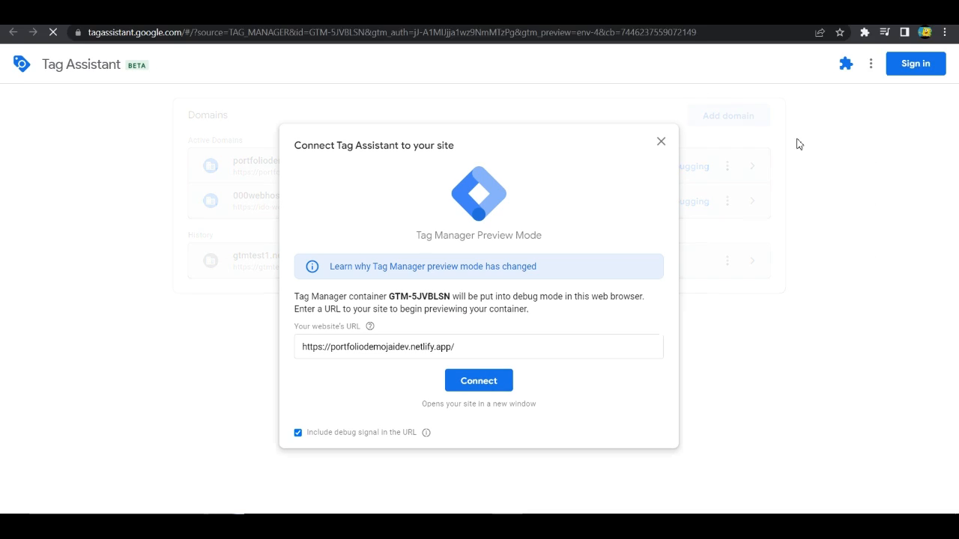
{"action": "left_click", "coordinate": [502, 389]}
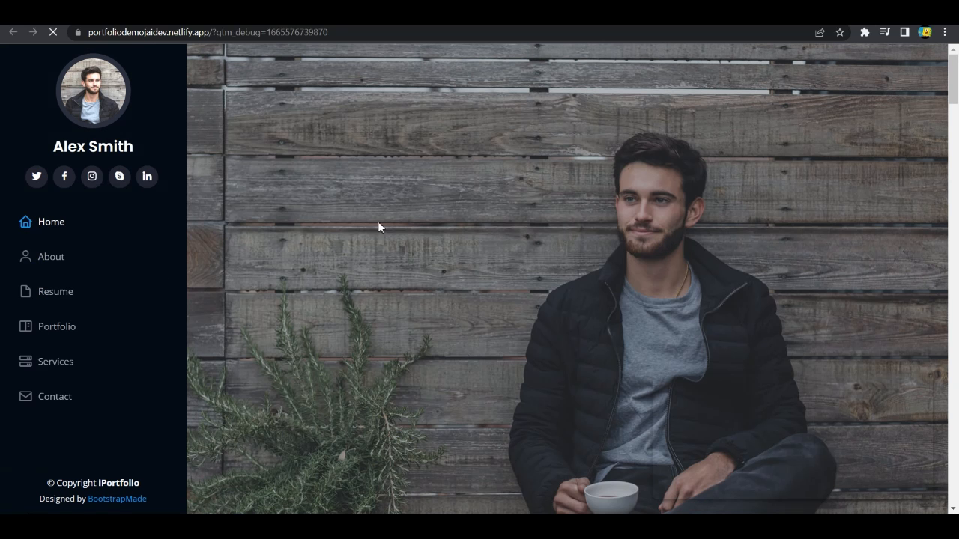
{"action": "left_click_drag", "start_coordinate": [952, 105], "coordinate": [955, 512]}
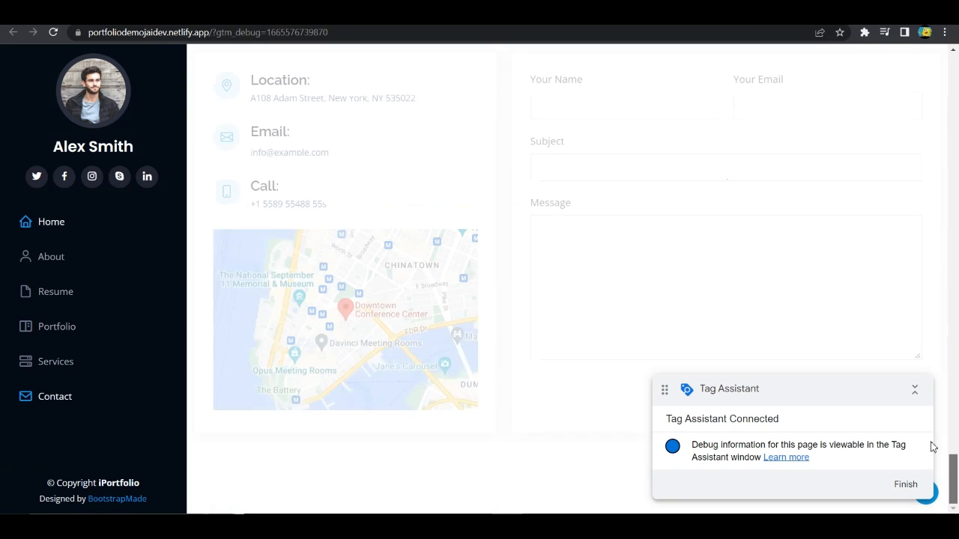
{"action": "left_click", "coordinate": [915, 390]}
{"action": "left_click_drag", "start_coordinate": [842, 397], "coordinate": [394, 447]}
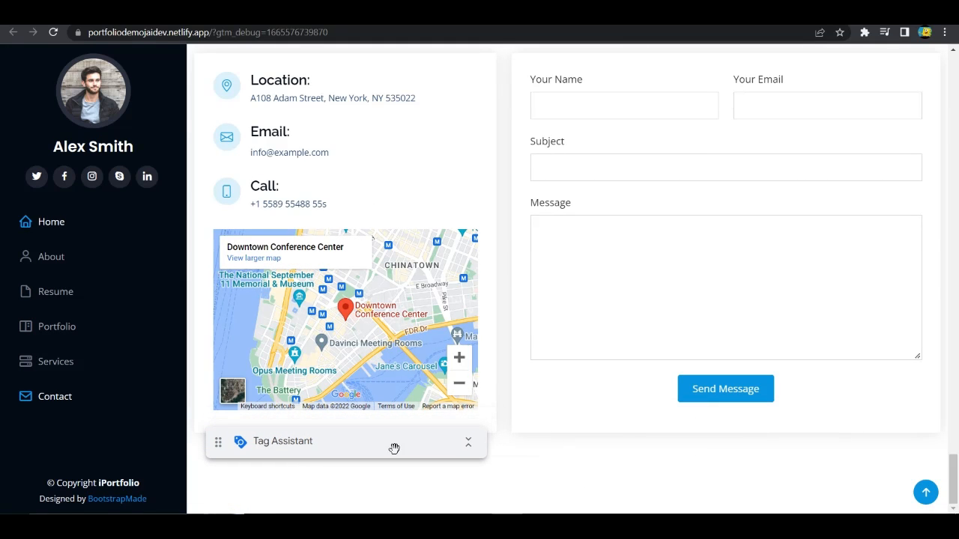
Try to send the empty contact form and continue into the connected Tag Assistant session.
{"action": "left_click", "coordinate": [729, 402]}
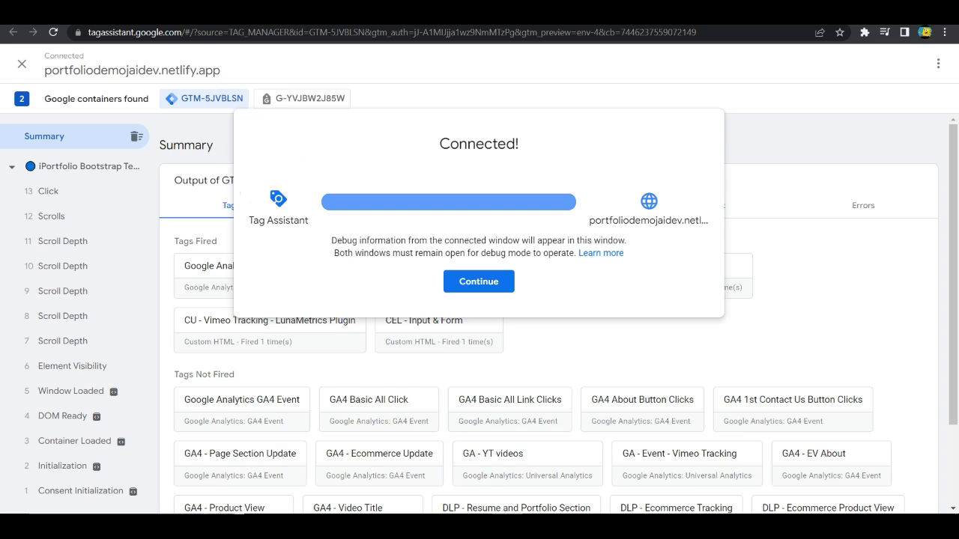
{"action": "left_click", "coordinate": [467, 291]}
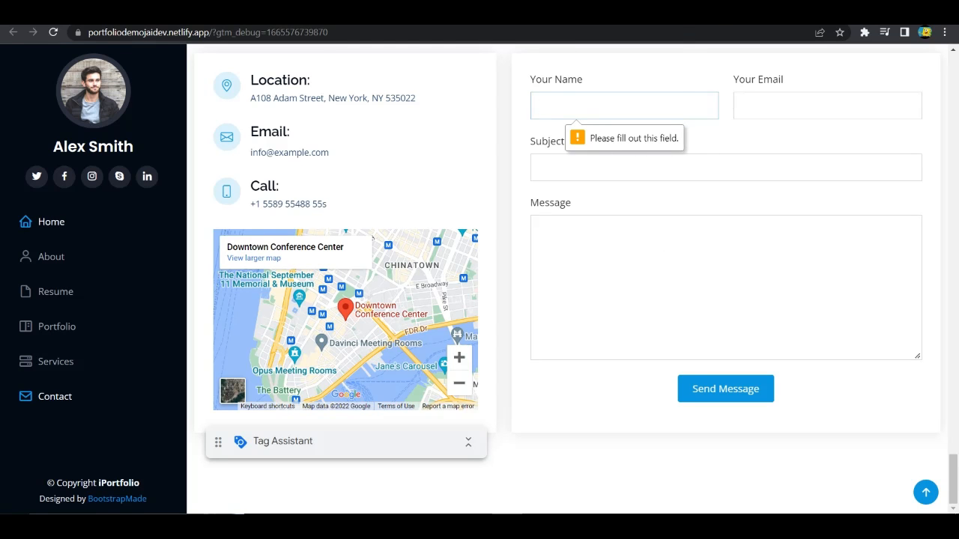
Fill in the contact form with name "hi", the saved e-mail address, subject "dhd" and message "dhdhd", and send it.
{"action": "type", "text": "hi"}
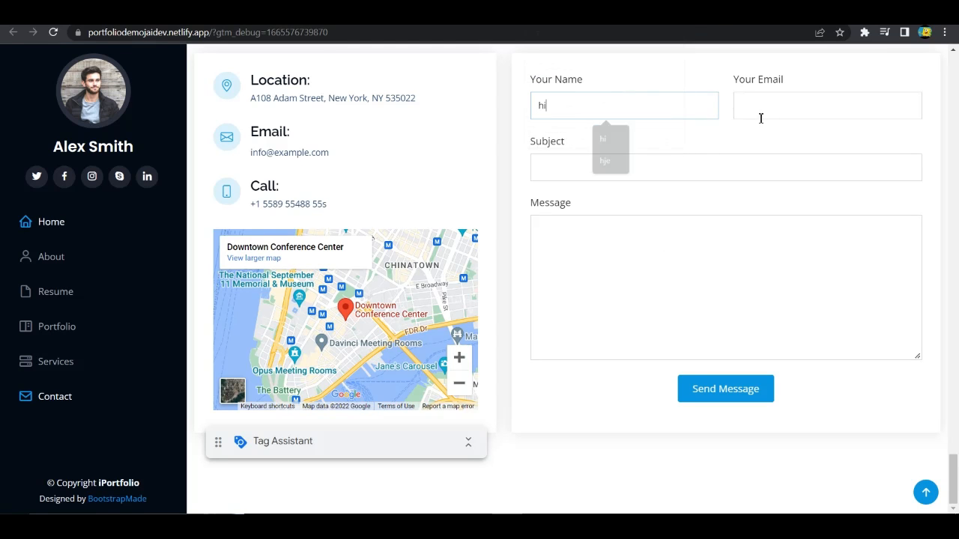
{"action": "left_click", "coordinate": [755, 108]}
{"action": "left_click", "coordinate": [830, 141]}
{"action": "left_click", "coordinate": [719, 168]}
{"action": "type", "text": "dhd"}
{"action": "left_click", "coordinate": [722, 267]}
{"action": "type", "text": "dhdhd"}
{"action": "left_click", "coordinate": [716, 397]}
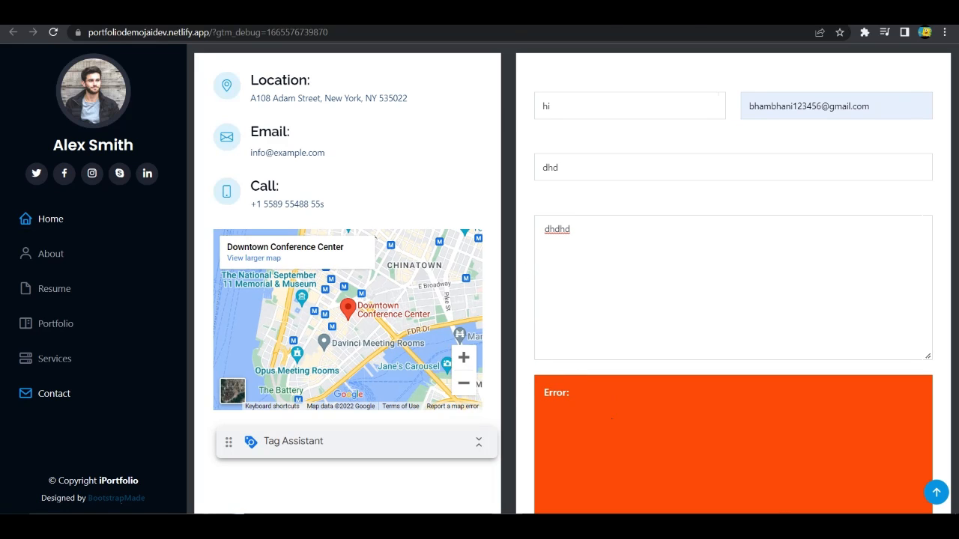
Examine the Form Submit event of the portfolio page in Tag Assistant.
{"action": "key", "text": "alt+Tab"}
{"action": "left_click", "coordinate": [58, 191]}
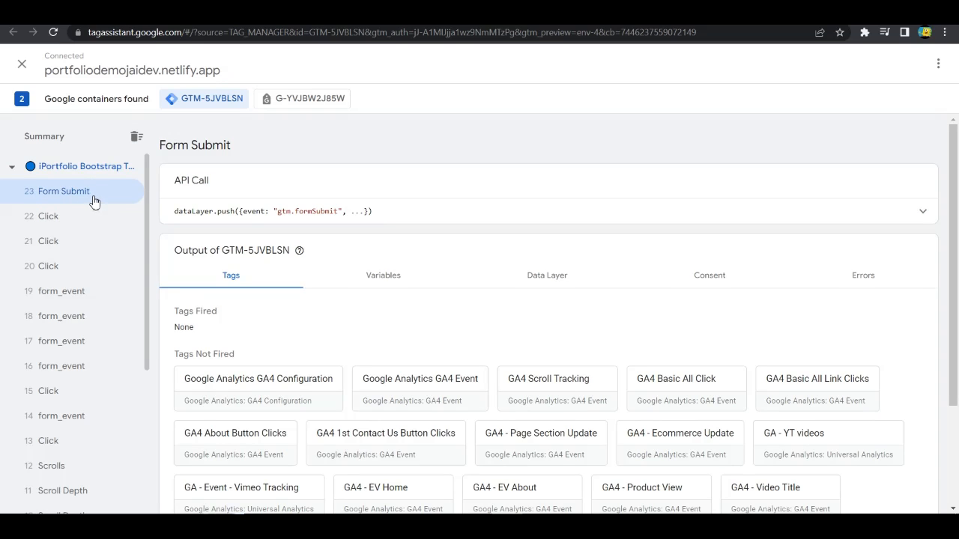
Return to the website and focus, leave and refocus the contact form's e-mail field to demonstrate the focus and blur events.
{"action": "key", "text": "alt+Tab"}
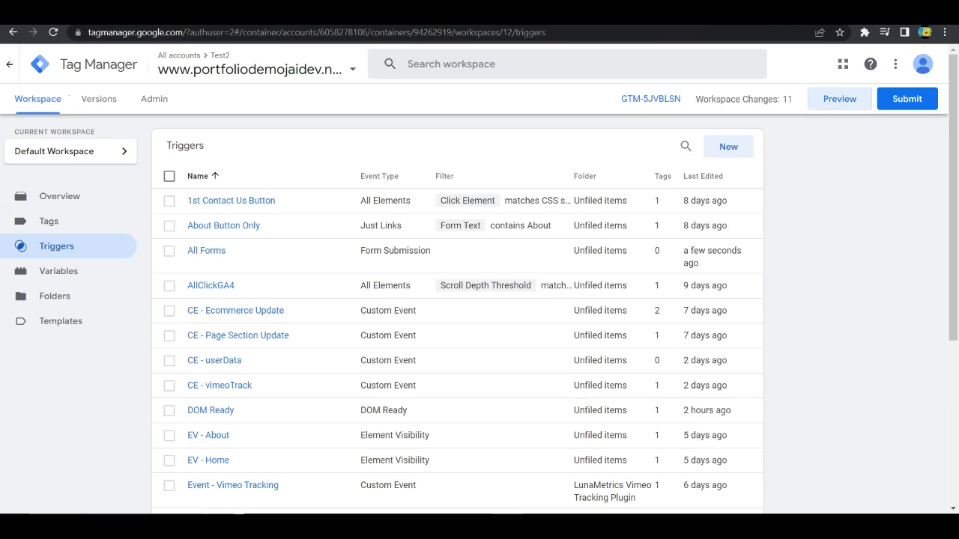
{"action": "key", "text": "alt+Tab"}
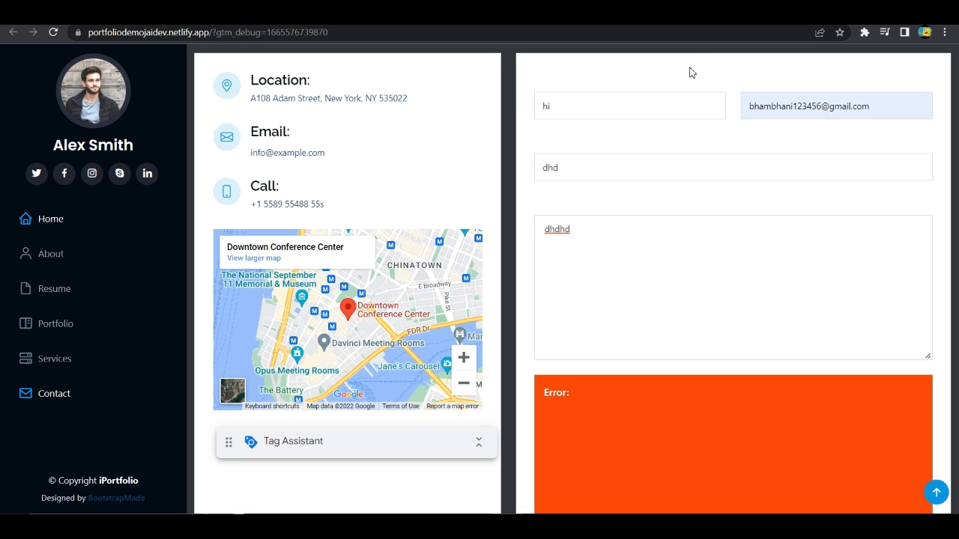
{"action": "left_click", "coordinate": [885, 110]}
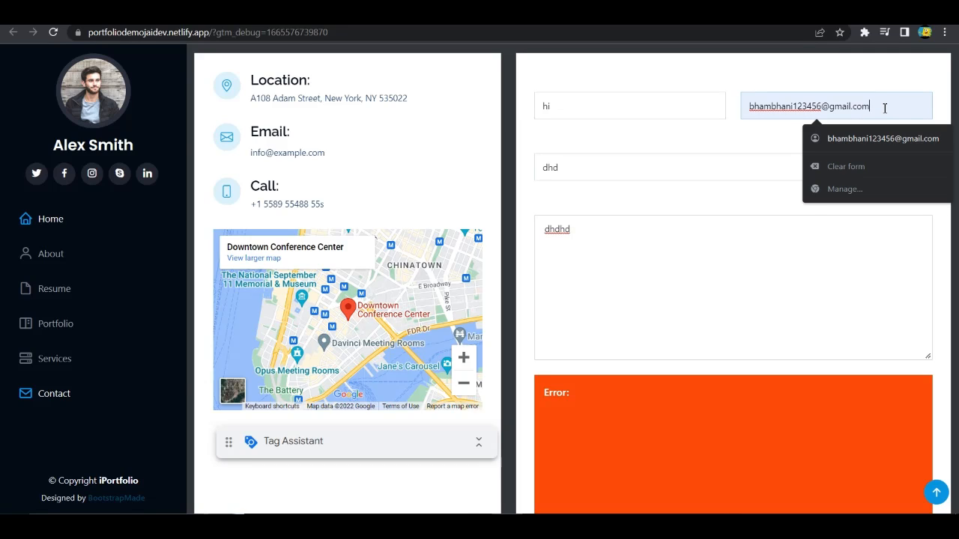
{"action": "left_click", "coordinate": [746, 143]}
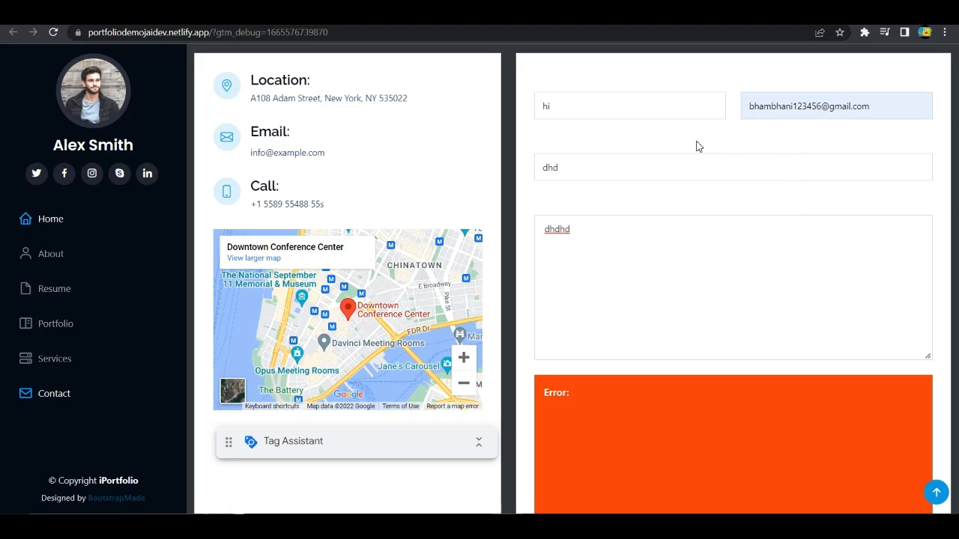
{"action": "left_click", "coordinate": [880, 109]}
Switch to Tag Manager and open the configuration of the "CEL - Input & Form" custom HTML tag for editing.
{"action": "left_click", "coordinate": [300, 12]}
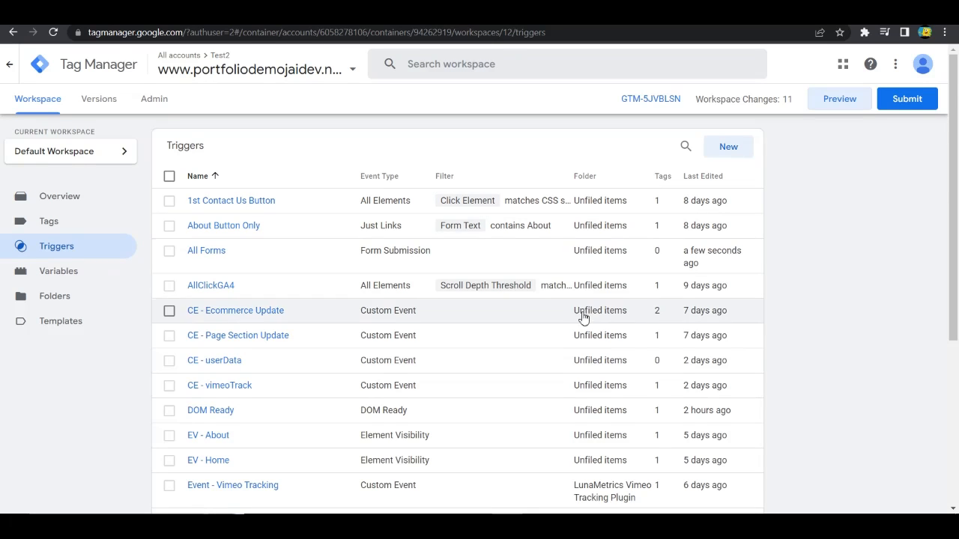
{"action": "left_click", "coordinate": [19, 223]}
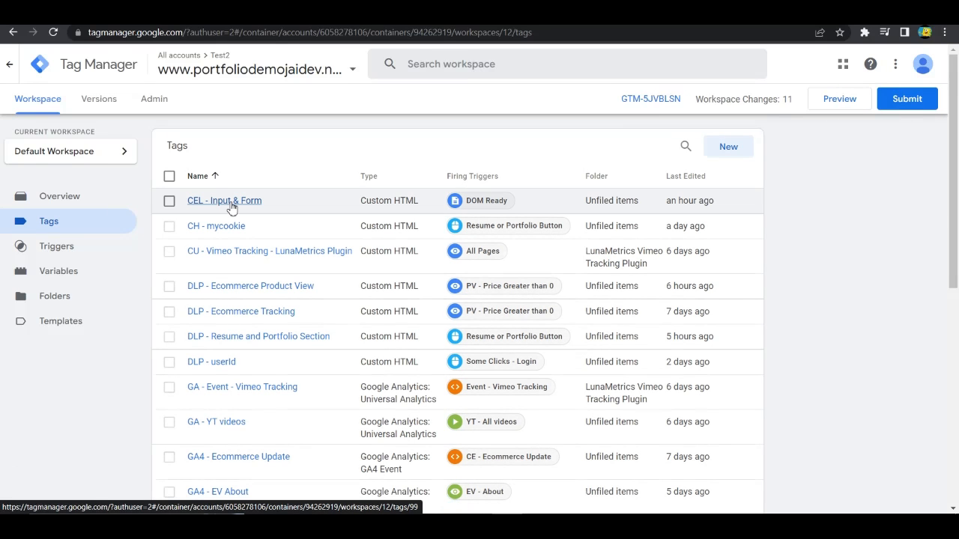
{"action": "left_click", "coordinate": [232, 208]}
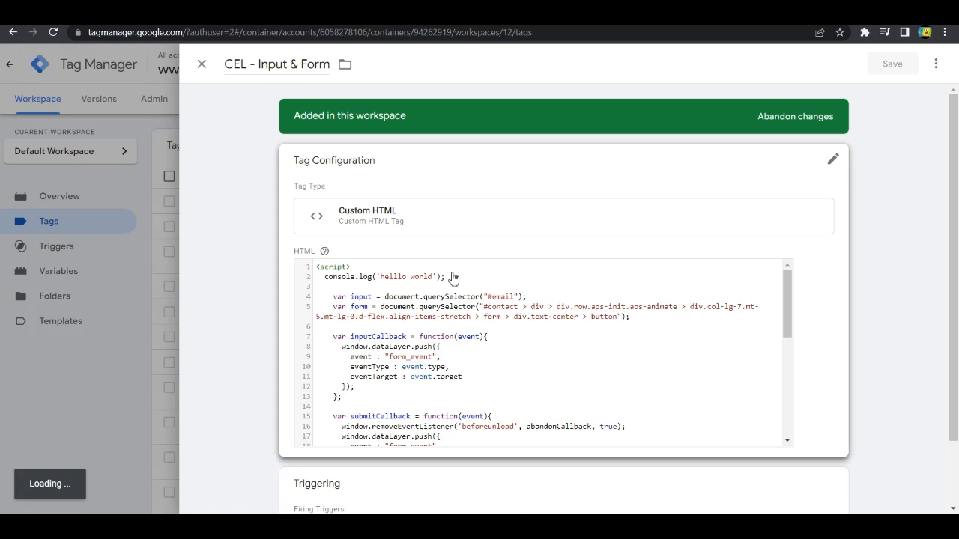
{"action": "left_click", "coordinate": [833, 160]}
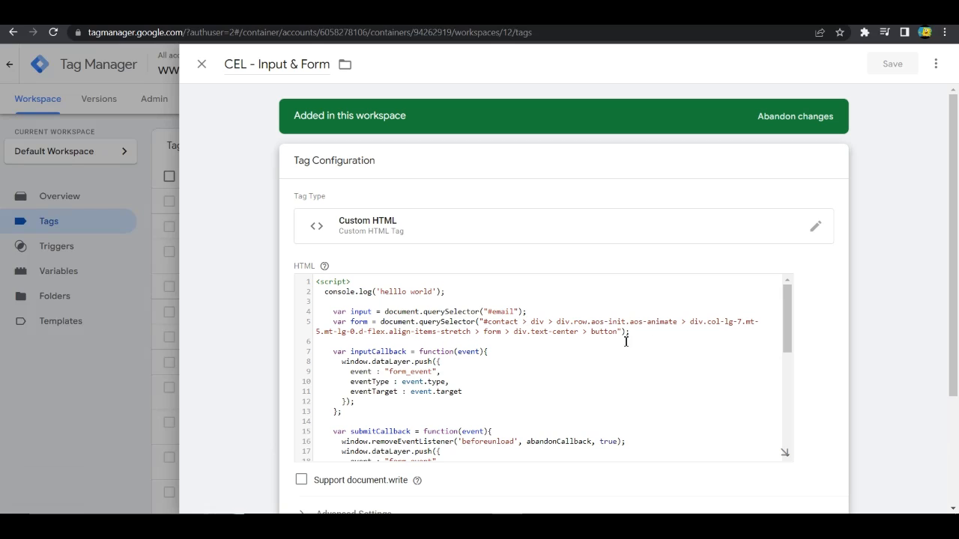
Try removing the console.log('helllo world') line from the tag's HTML, and leave the tag discarding the change.
{"action": "left_click_drag", "start_coordinate": [447, 297], "coordinate": [363, 285]}
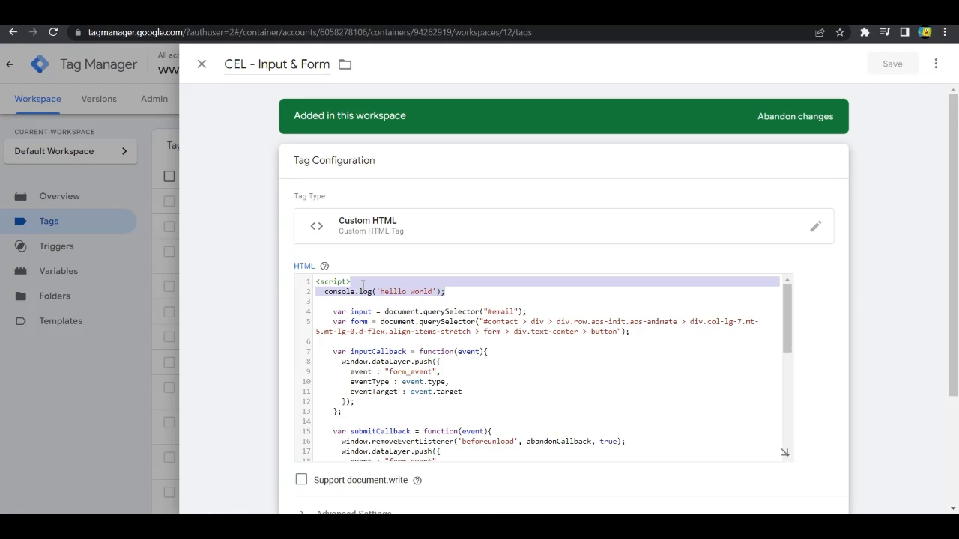
{"action": "key", "text": "BackSpace"}
{"action": "left_click", "coordinate": [348, 296]}
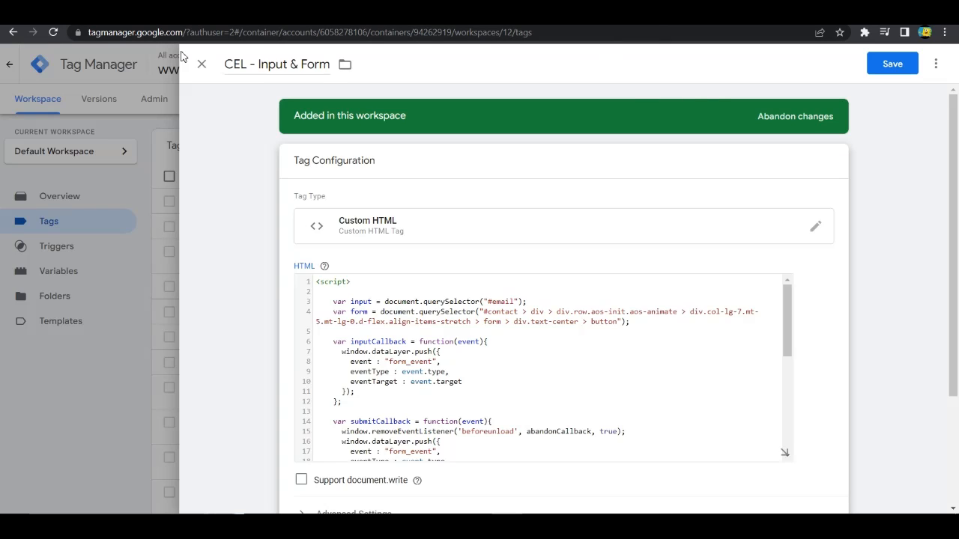
{"action": "left_click", "coordinate": [201, 64]}
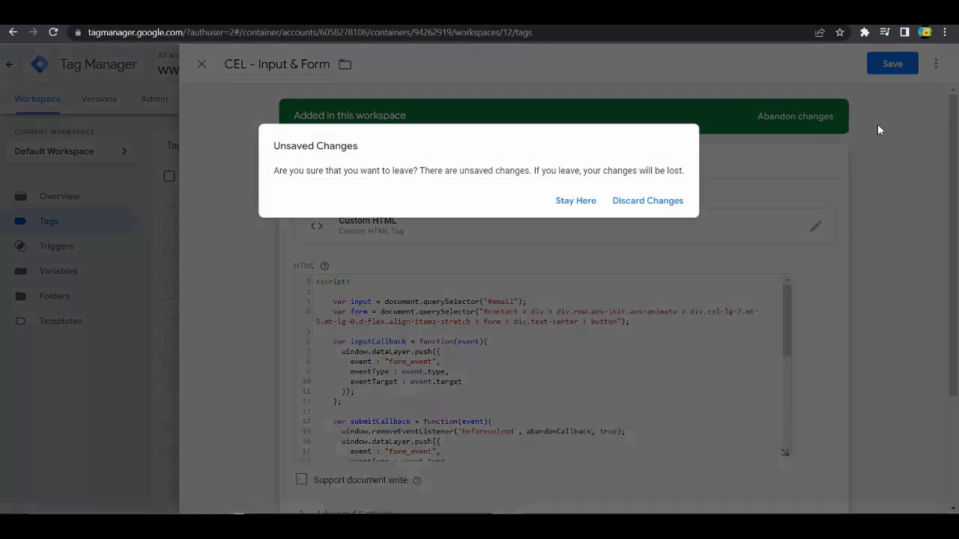
{"action": "left_click", "coordinate": [637, 212]}
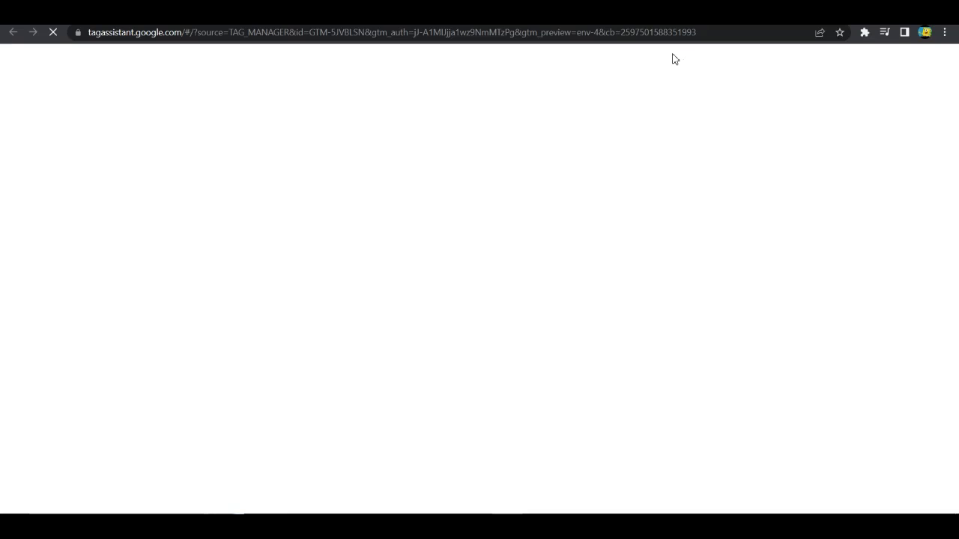
Reconnect the preview to the portfolio site and inspect the contact form's Your Email field in a widened DevTools pane.
{"action": "left_click", "coordinate": [491, 390]}
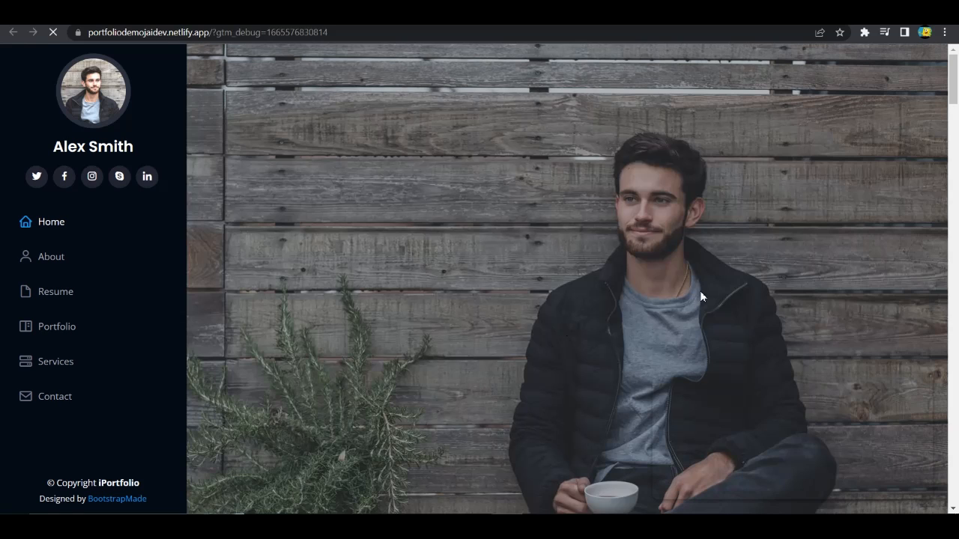
{"action": "left_click_drag", "start_coordinate": [955, 98], "coordinate": [957, 491]}
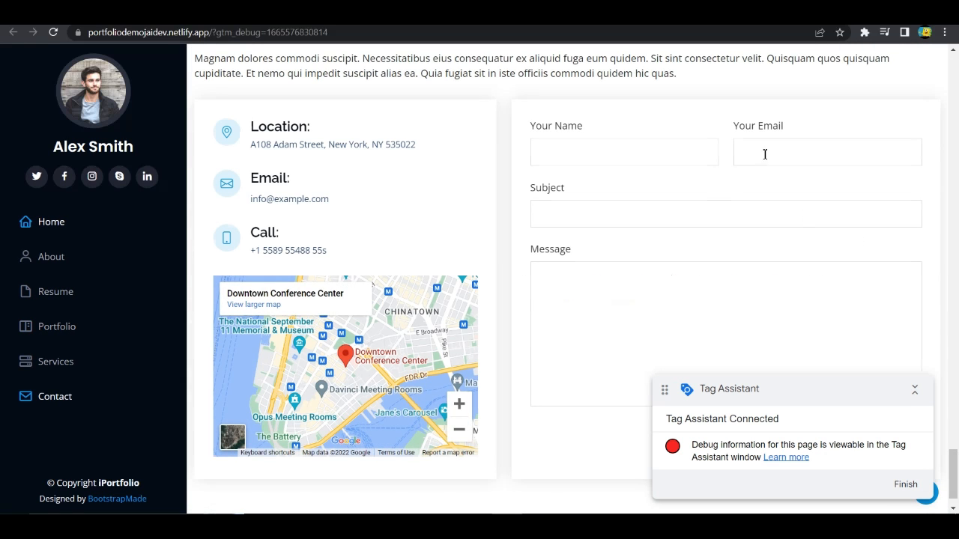
{"action": "right_click", "coordinate": [771, 152]}
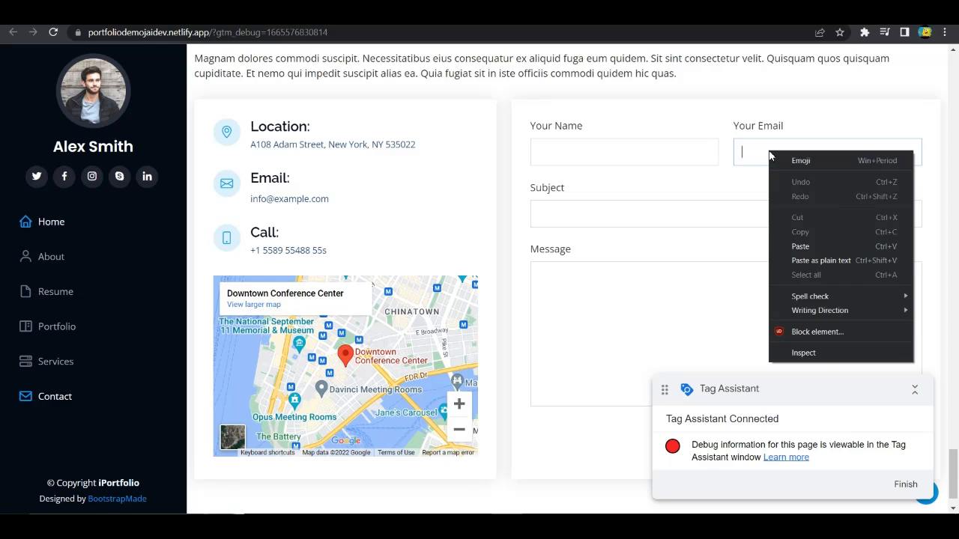
{"action": "left_click", "coordinate": [820, 359]}
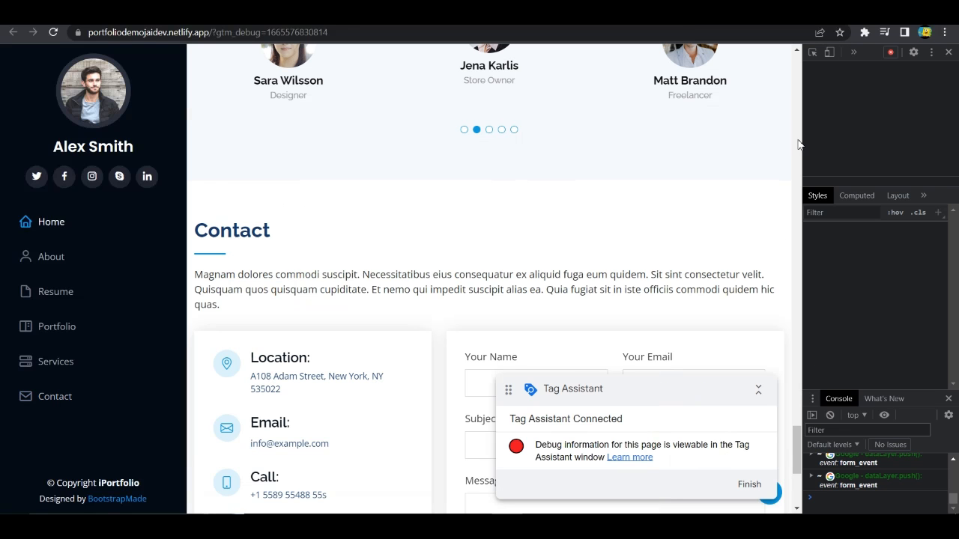
{"action": "left_click_drag", "start_coordinate": [803, 133], "coordinate": [546, 133]}
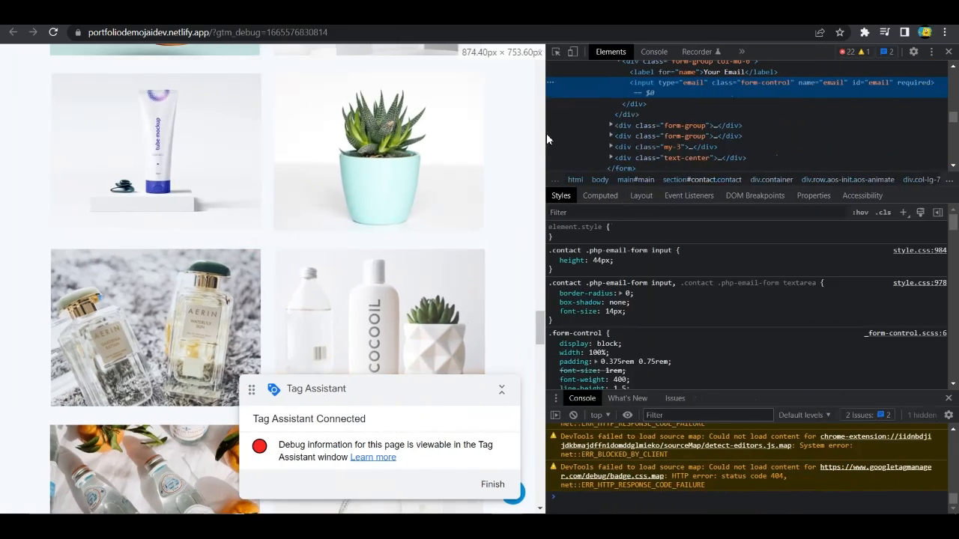
Copy the JS path of the e-mail input element.
{"action": "right_click", "coordinate": [727, 89]}
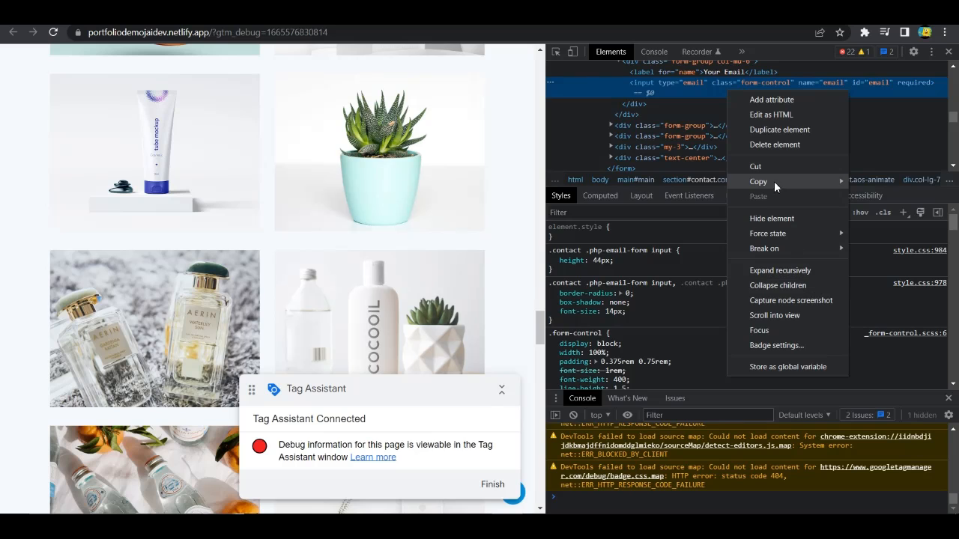
{"action": "mouse_move", "coordinate": [773, 181]}
{"action": "left_click", "coordinate": [887, 231]}
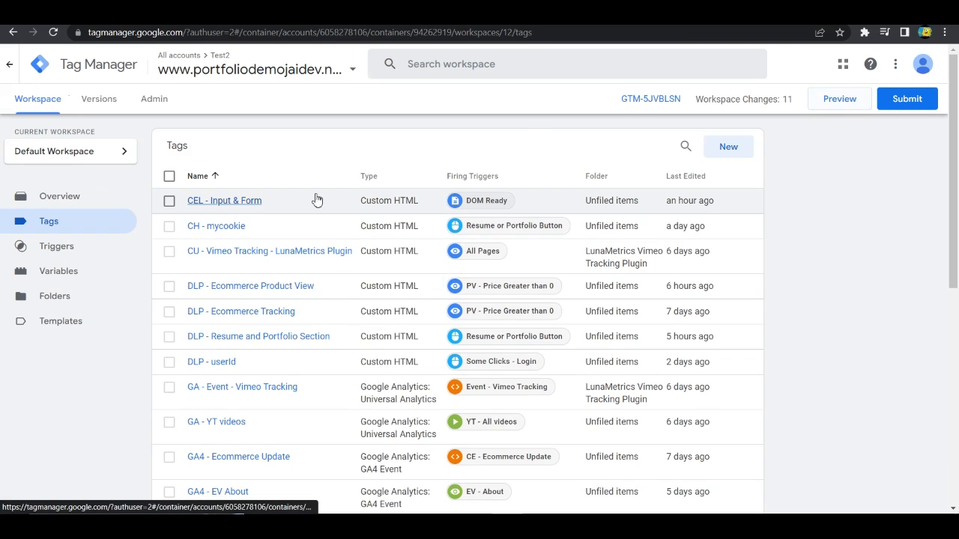
Paste the copied JS path beside the input variable's selector in the "CEL - Input & Form" tag for comparison, and delete it again.
{"action": "left_click", "coordinate": [316, 199]}
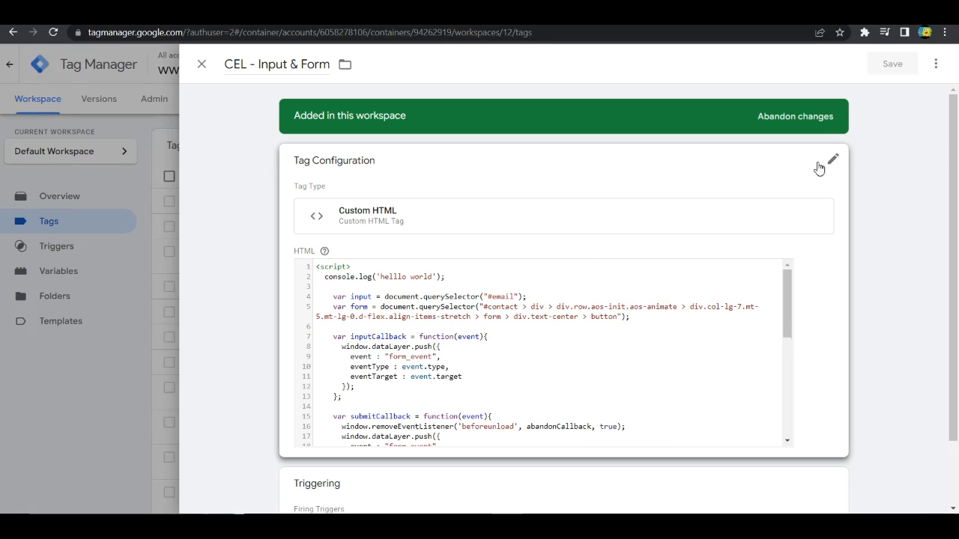
{"action": "left_click", "coordinate": [809, 169]}
{"action": "key", "text": "ctrl+v"}
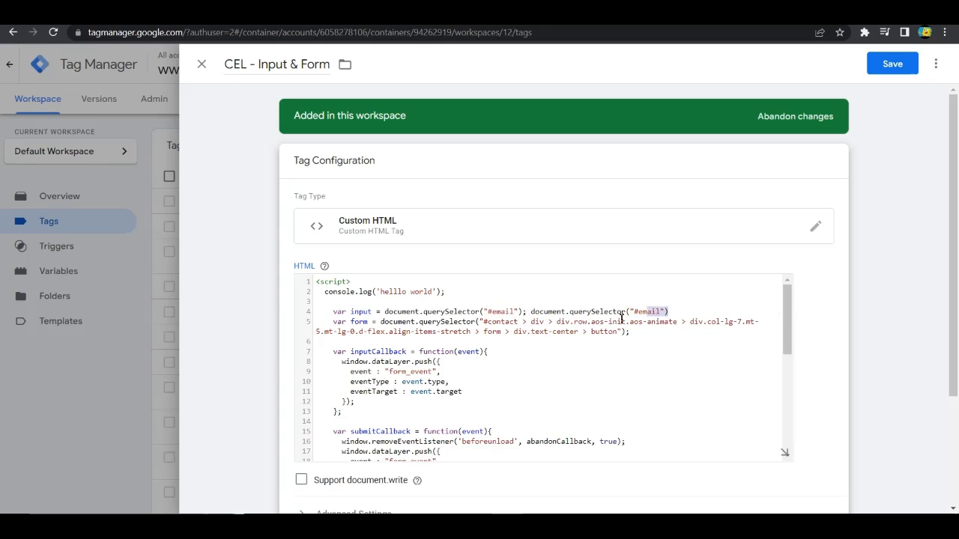
{"action": "left_click_drag", "start_coordinate": [668, 310], "coordinate": [528, 313]}
{"action": "key", "text": "BackSpace"}
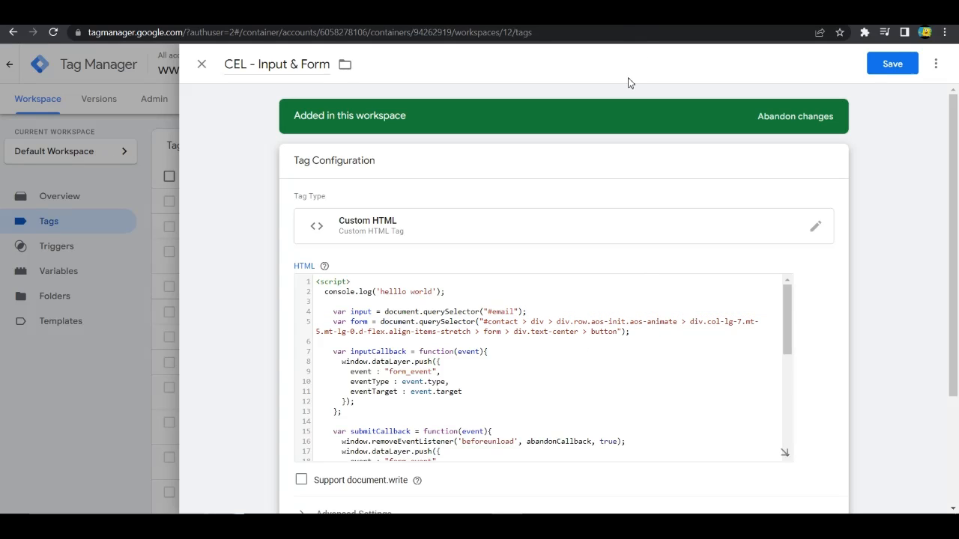
Inspect the Send Message button of the portfolio site's contact form and copy its JS path.
{"action": "left_click", "coordinate": [720, 14]}
{"action": "left_click_drag", "start_coordinate": [540, 338], "coordinate": [540, 498]}
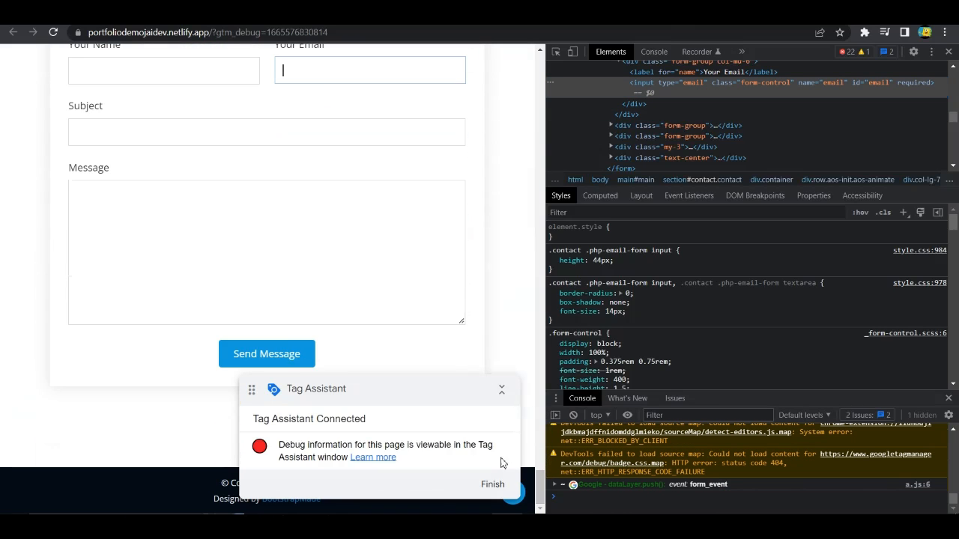
{"action": "left_click", "coordinate": [274, 365]}
{"action": "right_click", "coordinate": [257, 365]}
{"action": "left_click", "coordinate": [279, 346]}
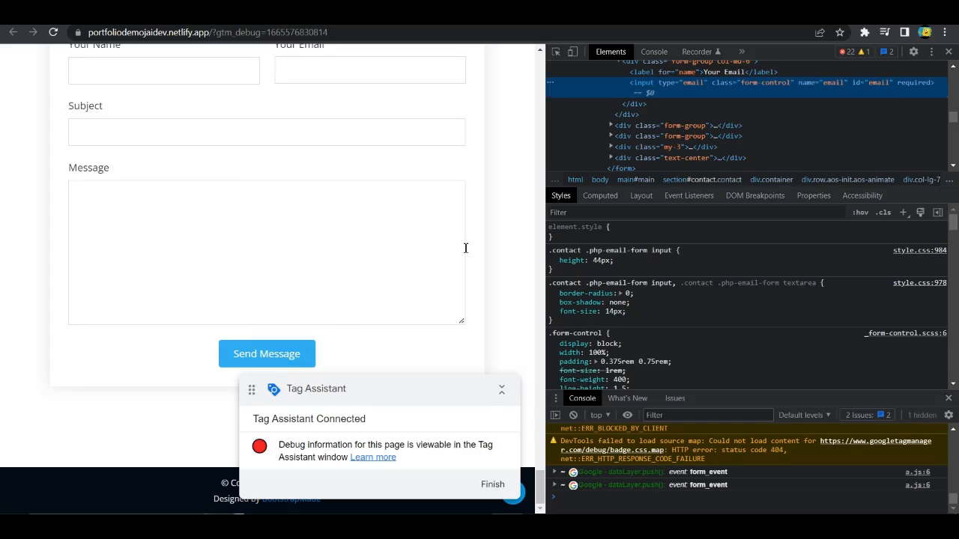
{"action": "right_click", "coordinate": [686, 155]}
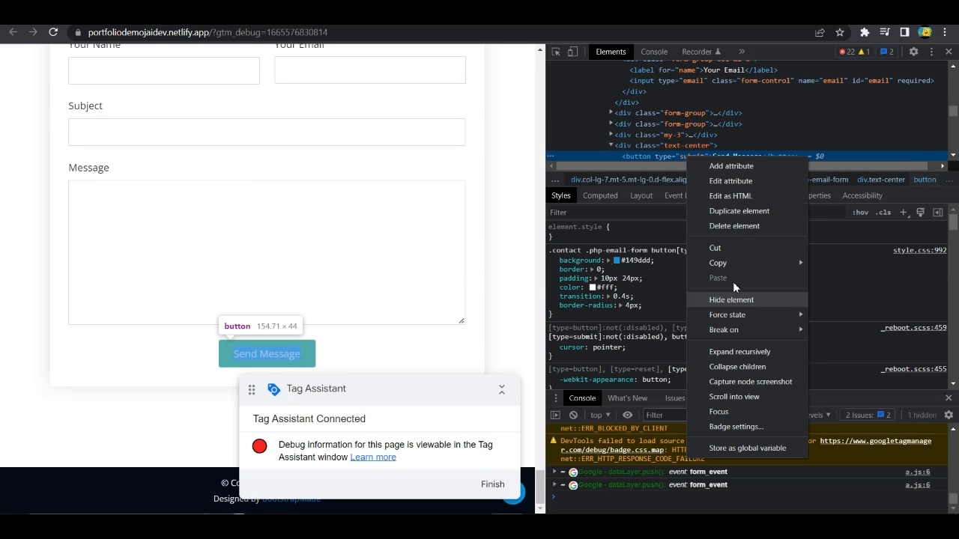
{"action": "mouse_move", "coordinate": [734, 263]}
{"action": "left_click", "coordinate": [848, 311]}
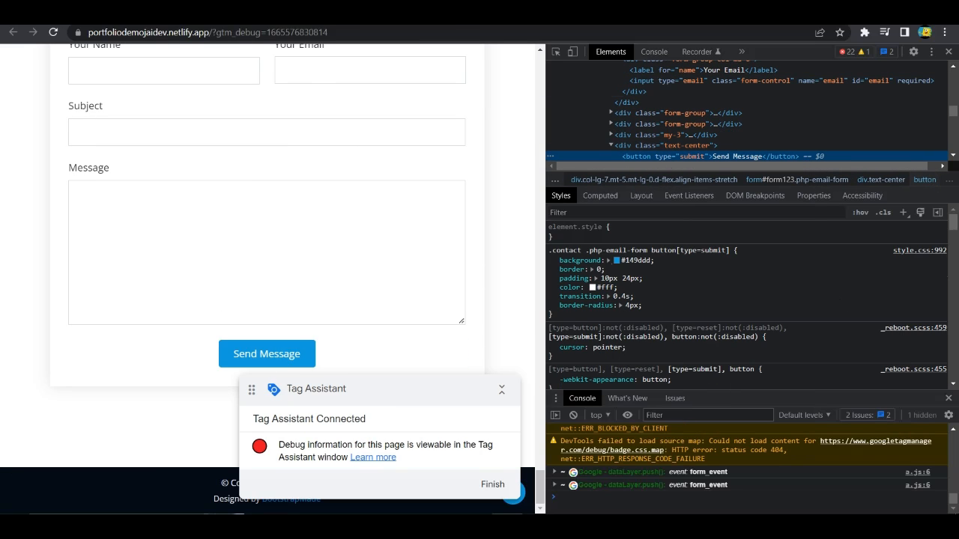
Delete the console.log('helllo world') line from the HTML of the "CEL - Input & Form" tag.
{"action": "key", "text": "alt+Tab"}
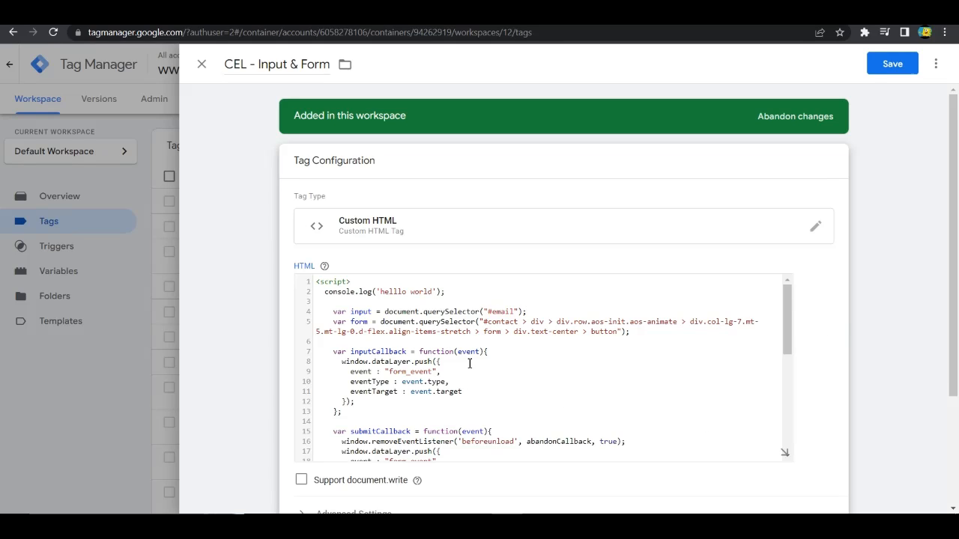
{"action": "key", "text": "shift+Up"}
{"action": "key", "text": "shift+Home"}
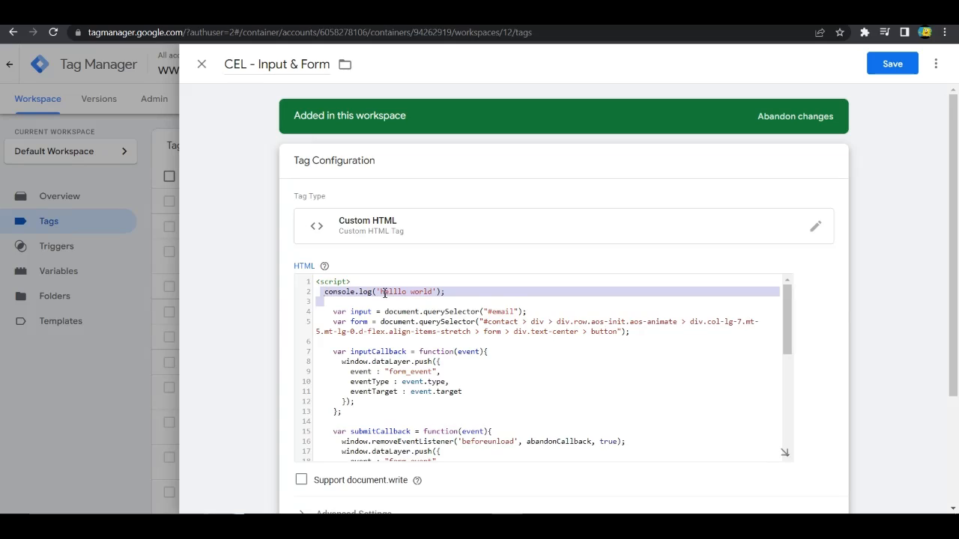
{"action": "key", "text": "BackSpace"}
{"action": "left_click", "coordinate": [515, 346]}
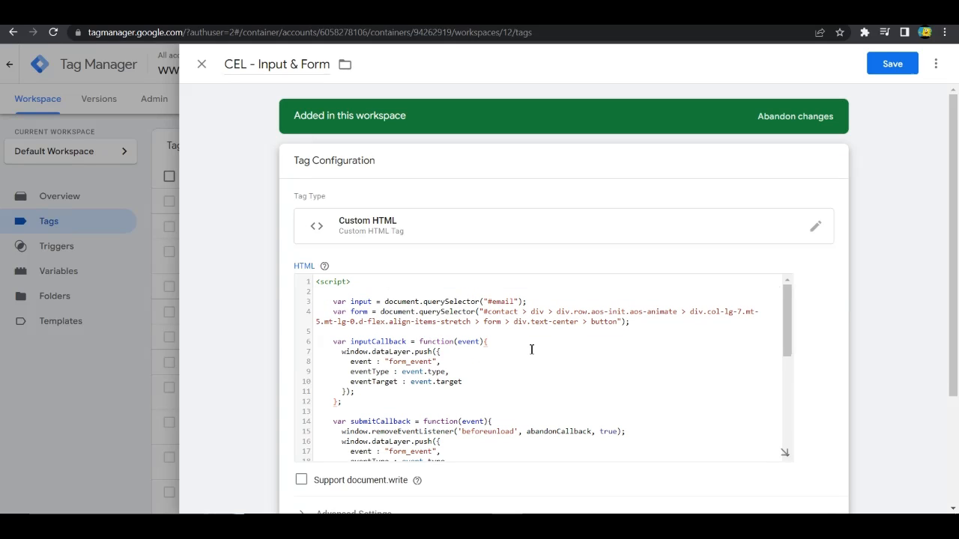
Examine the addEventListener lines at the end of the script alongside the event names listed in Notepad.
{"action": "left_click", "coordinate": [493, 379]}
{"action": "scroll", "coordinate": [465, 371], "scroll_direction": "down", "scroll_amount": 5}
{"action": "scroll", "coordinate": [471, 369], "scroll_direction": "down", "scroll_amount": 1}
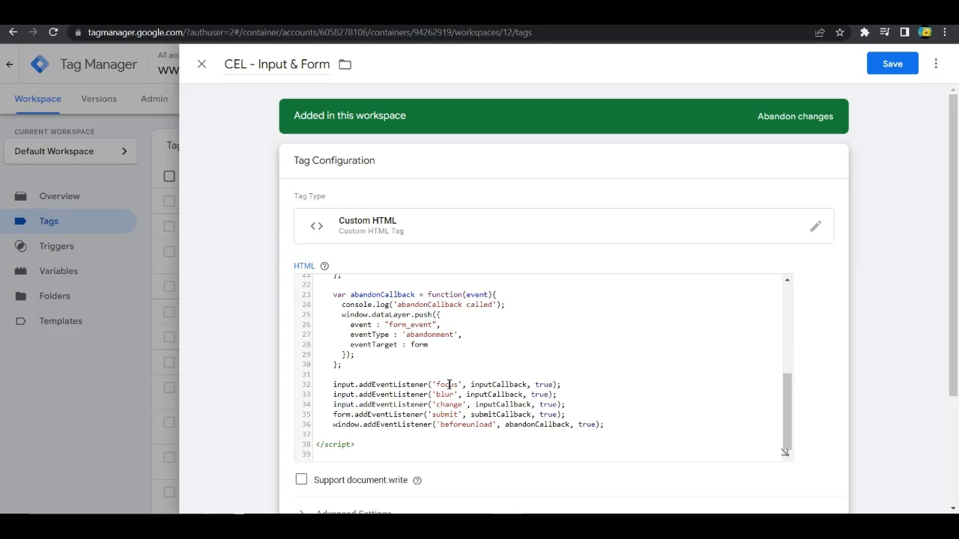
{"action": "scroll", "coordinate": [442, 378], "scroll_direction": "up", "scroll_amount": 5}
{"action": "scroll", "coordinate": [437, 412], "scroll_direction": "down", "scroll_amount": 6}
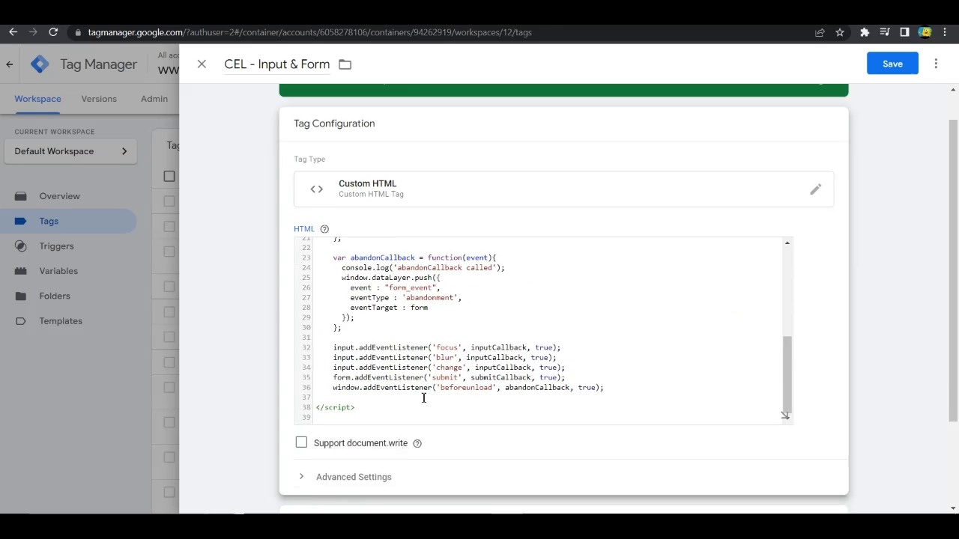
{"action": "scroll", "coordinate": [421, 358], "scroll_direction": "up", "scroll_amount": 2}
{"action": "scroll", "coordinate": [422, 377], "scroll_direction": "down", "scroll_amount": 1}
{"action": "scroll", "coordinate": [817, 329], "scroll_direction": "up", "scroll_amount": 1}
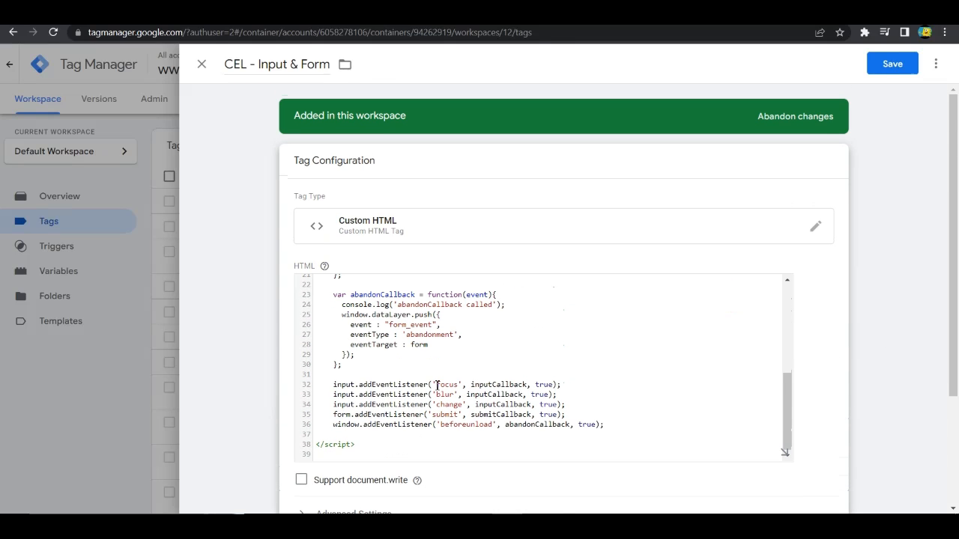
{"action": "key", "text": "alt+Tab"}
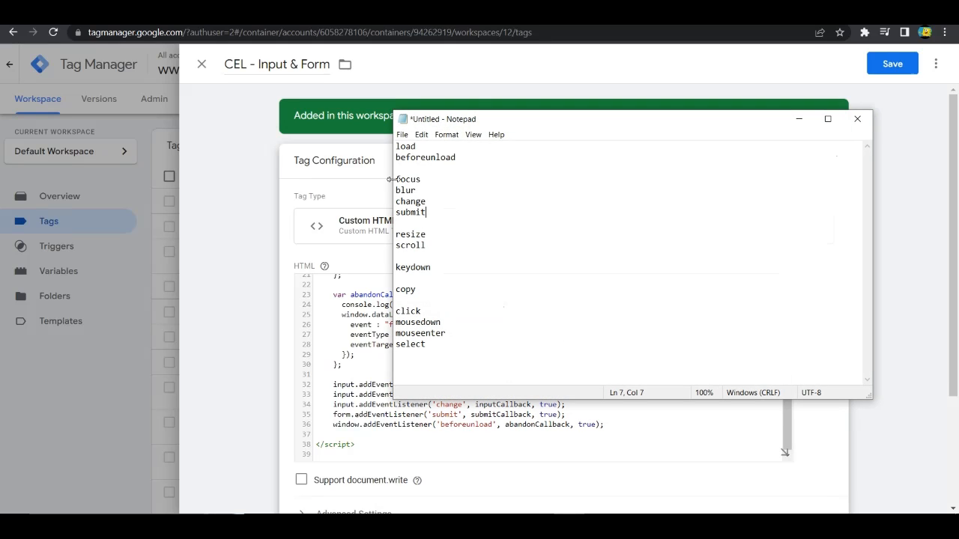
{"action": "left_click", "coordinate": [799, 118]}
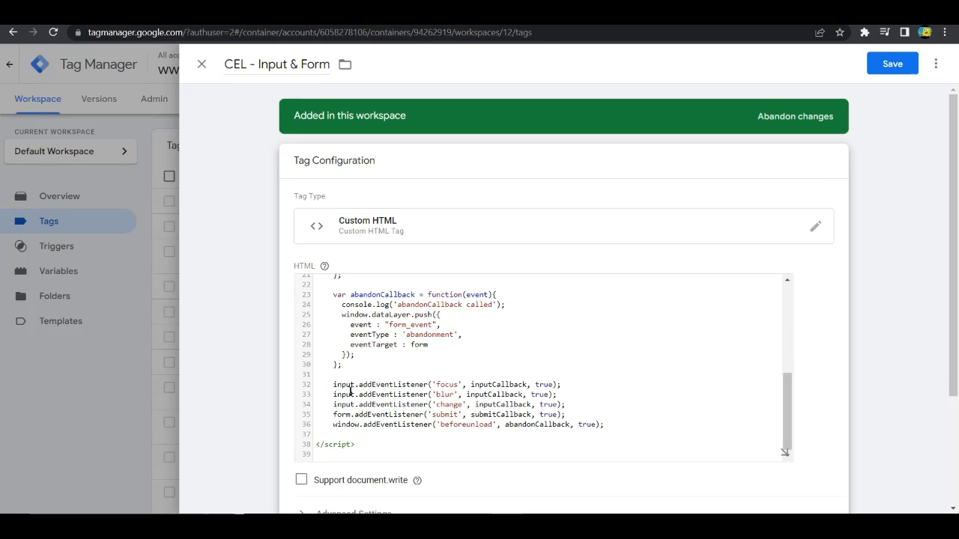
{"action": "left_click_drag", "start_coordinate": [334, 385], "coordinate": [561, 385]}
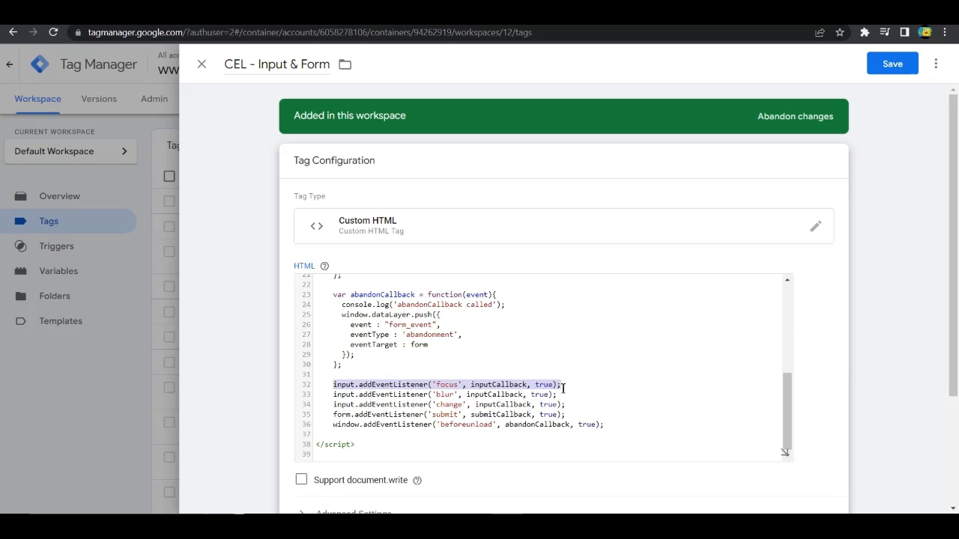
{"action": "left_click", "coordinate": [562, 387]}
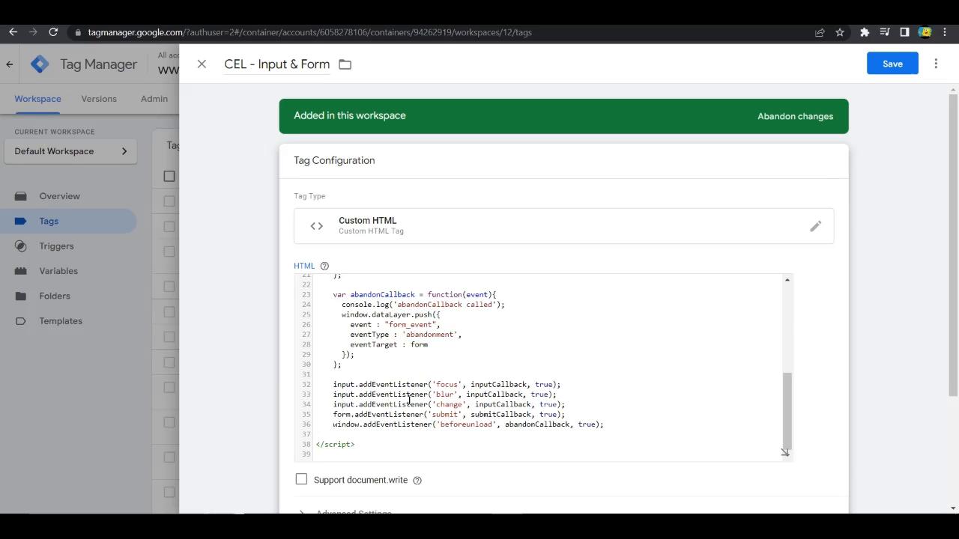
Review how the inputCallback, submitCallback and abandonCallback functions push form_event data and which listeners use them.
{"action": "scroll", "coordinate": [569, 387], "scroll_direction": "up", "scroll_amount": 5}
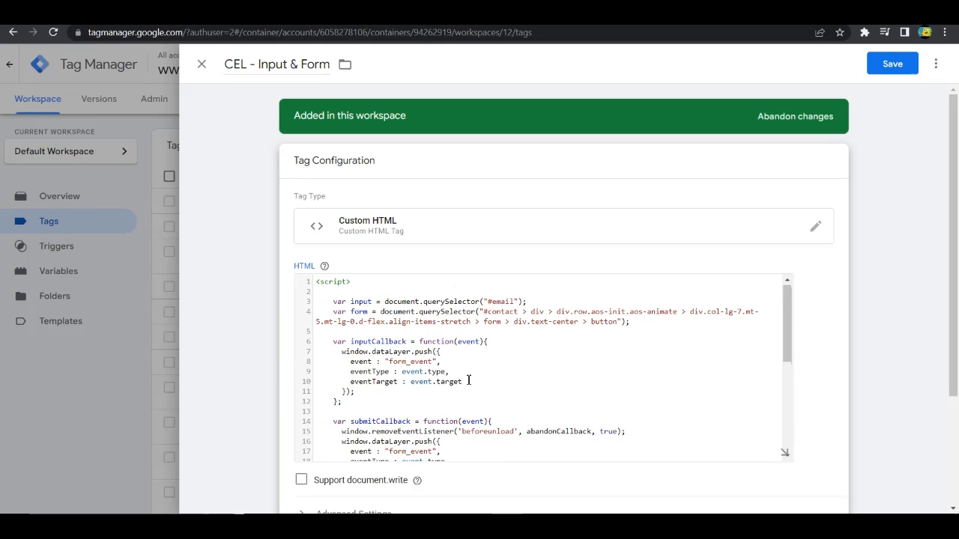
{"action": "scroll", "coordinate": [449, 373], "scroll_direction": "down", "scroll_amount": 3}
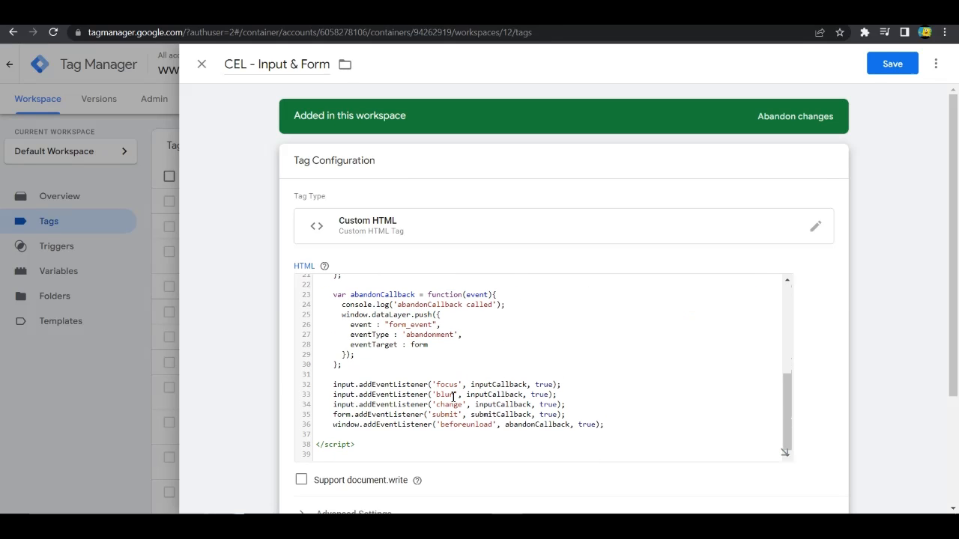
{"action": "scroll", "coordinate": [476, 397], "scroll_direction": "up", "scroll_amount": 3}
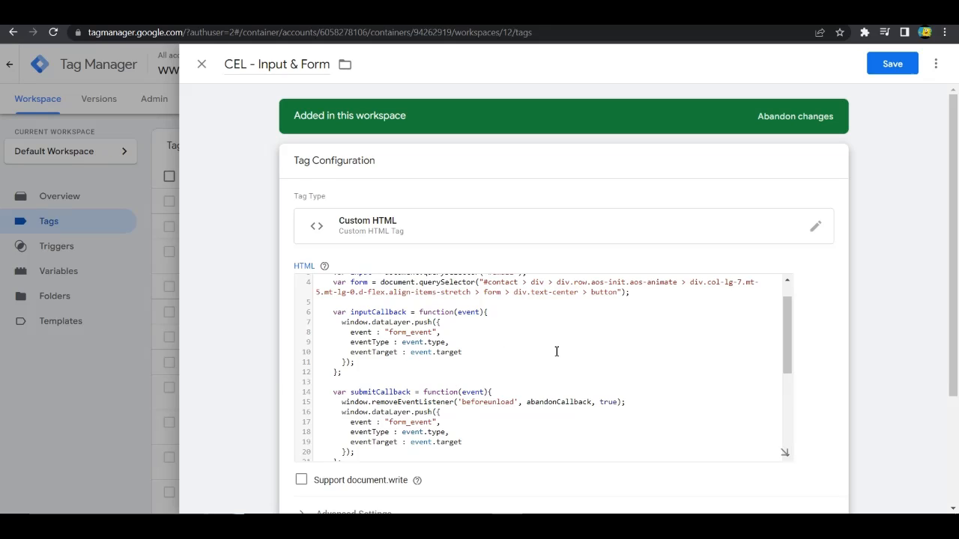
{"action": "scroll", "coordinate": [498, 370], "scroll_direction": "down", "scroll_amount": 1}
{"action": "scroll", "coordinate": [499, 370], "scroll_direction": "up", "scroll_amount": 2}
{"action": "scroll", "coordinate": [500, 370], "scroll_direction": "down", "scroll_amount": 1}
{"action": "scroll", "coordinate": [500, 370], "scroll_direction": "up", "scroll_amount": 1}
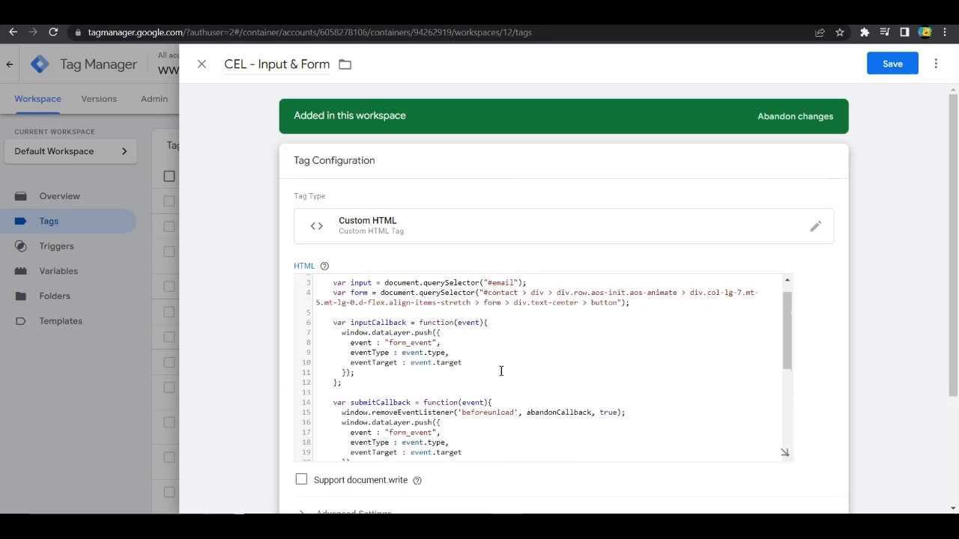
{"action": "scroll", "coordinate": [501, 372], "scroll_direction": "down", "scroll_amount": 1}
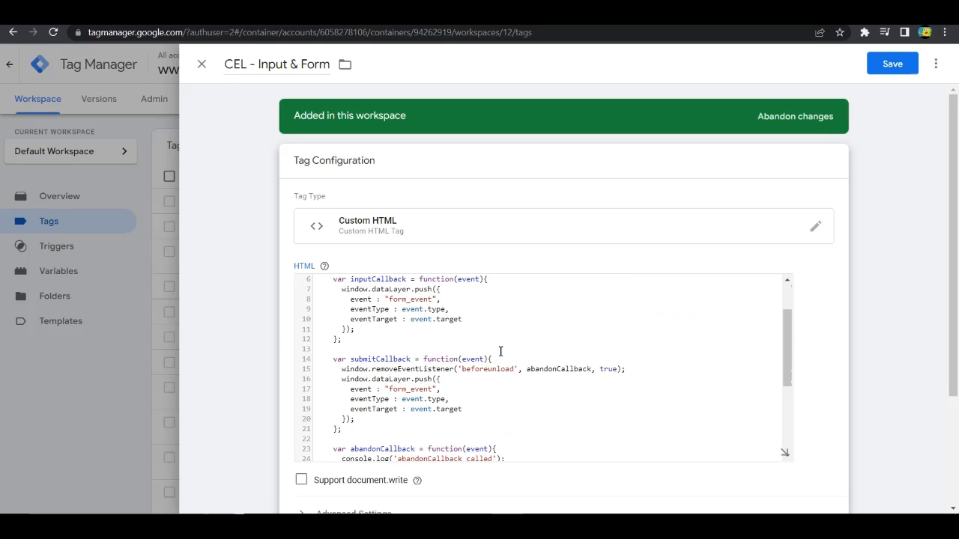
{"action": "scroll", "coordinate": [501, 353], "scroll_direction": "up", "scroll_amount": 1}
{"action": "scroll", "coordinate": [441, 352], "scroll_direction": "down", "scroll_amount": 2}
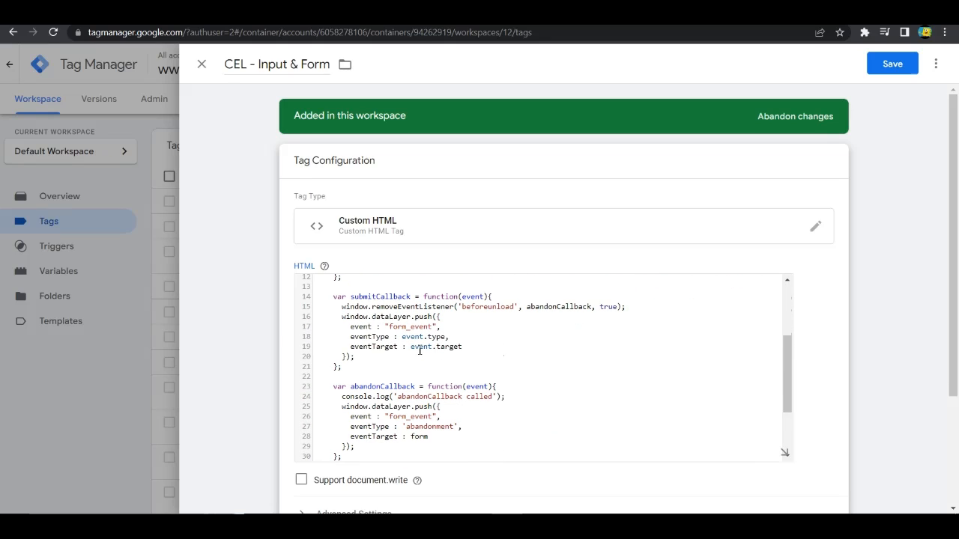
{"action": "scroll", "coordinate": [481, 332], "scroll_direction": "up", "scroll_amount": 2}
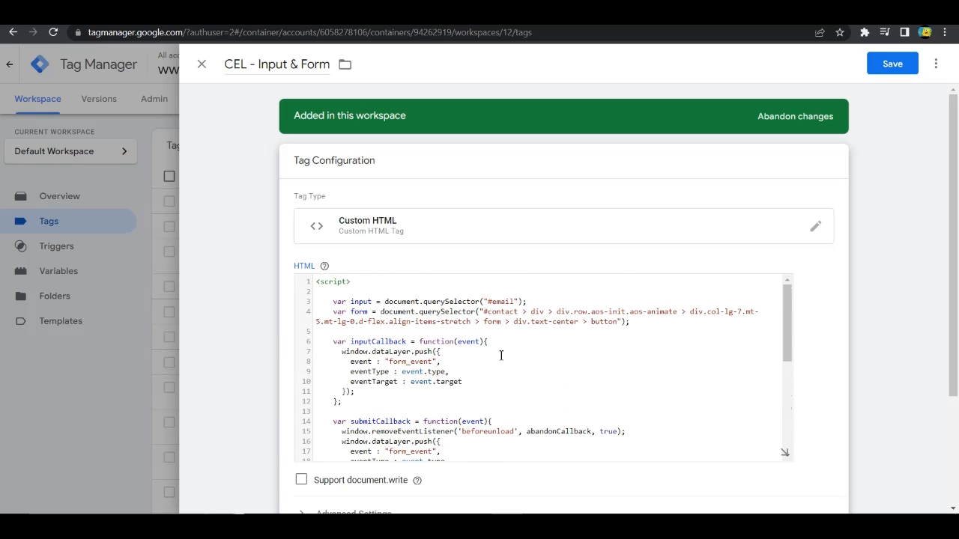
{"action": "scroll", "coordinate": [502, 356], "scroll_direction": "down", "scroll_amount": 5}
{"action": "scroll", "coordinate": [488, 376], "scroll_direction": "up", "scroll_amount": 5}
Save the "CEL - Input & Form" tag and connect a new preview session to the portfolio site with its contact form in view.
{"action": "scroll", "coordinate": [728, 303], "scroll_direction": "up", "scroll_amount": 2}
{"action": "left_click", "coordinate": [890, 63]}
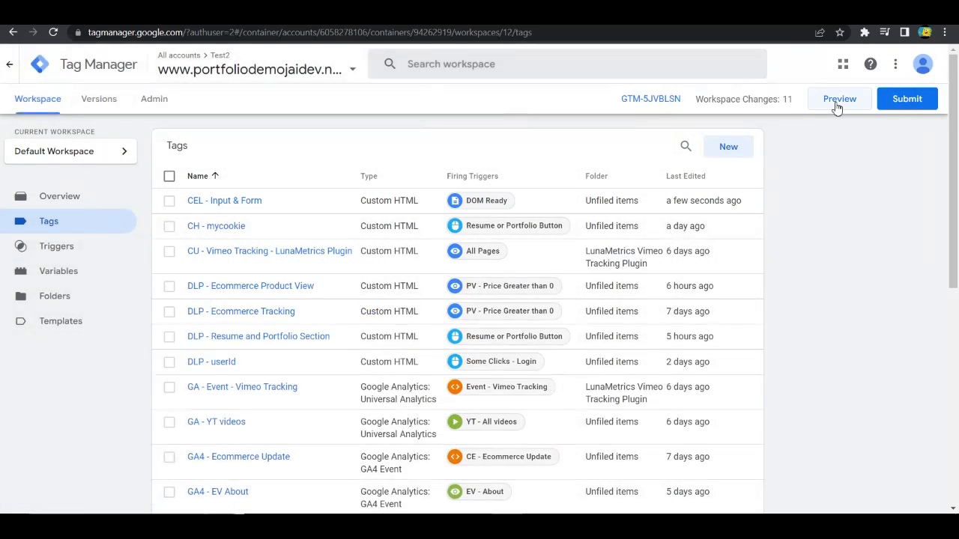
{"action": "left_click", "coordinate": [835, 105]}
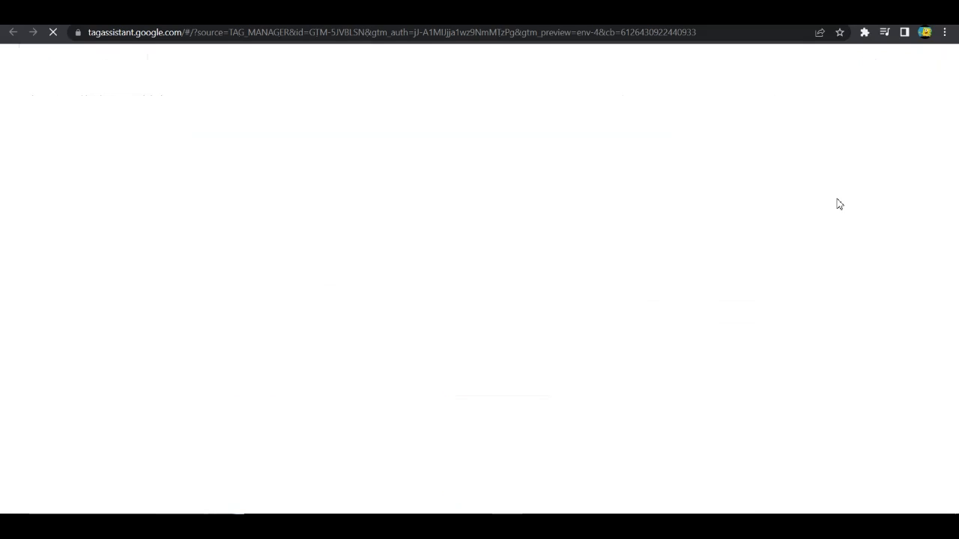
{"action": "left_click", "coordinate": [479, 379]}
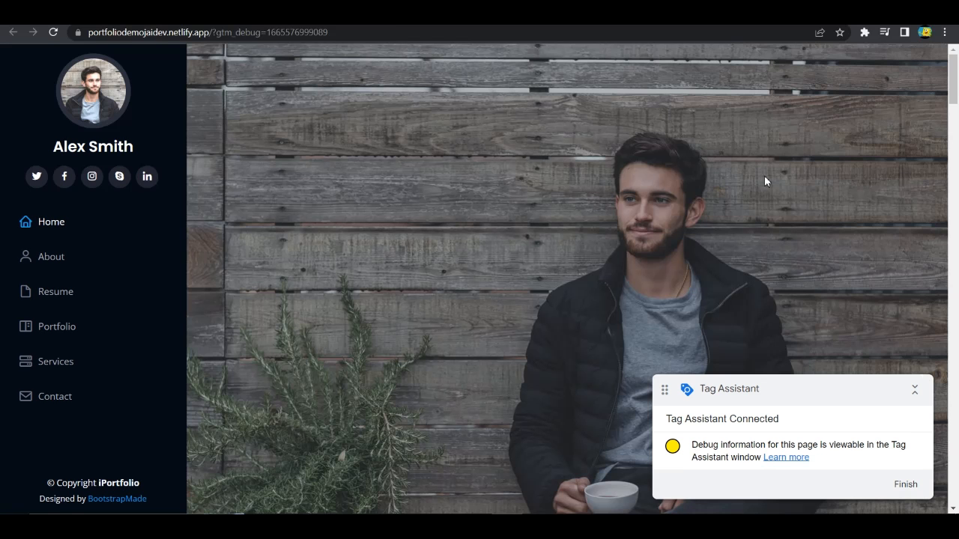
{"action": "left_click_drag", "start_coordinate": [953, 93], "coordinate": [957, 509]}
{"action": "scroll", "coordinate": [653, 224], "scroll_direction": "up", "scroll_amount": 1}
{"action": "scroll", "coordinate": [667, 191], "scroll_direction": "down", "scroll_amount": 1}
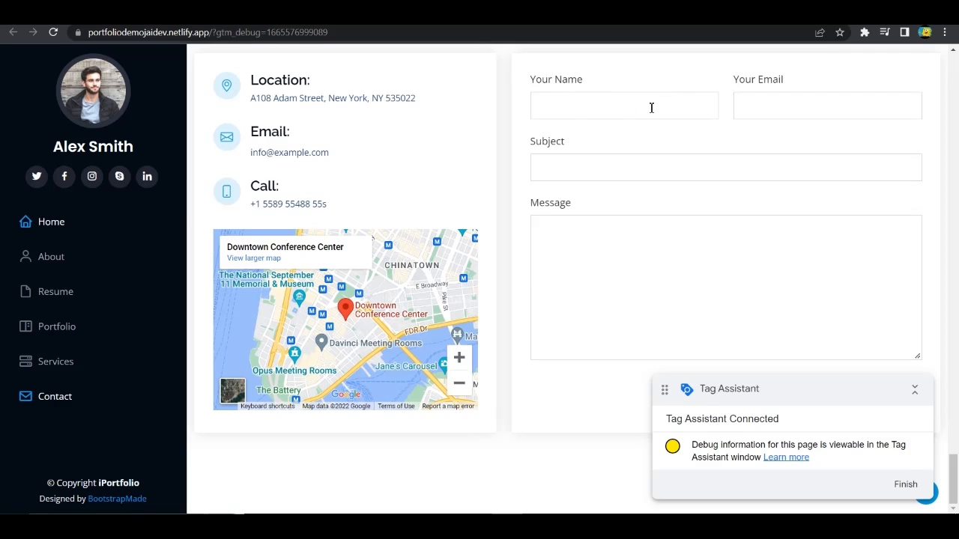
{"action": "left_click", "coordinate": [494, 12]}
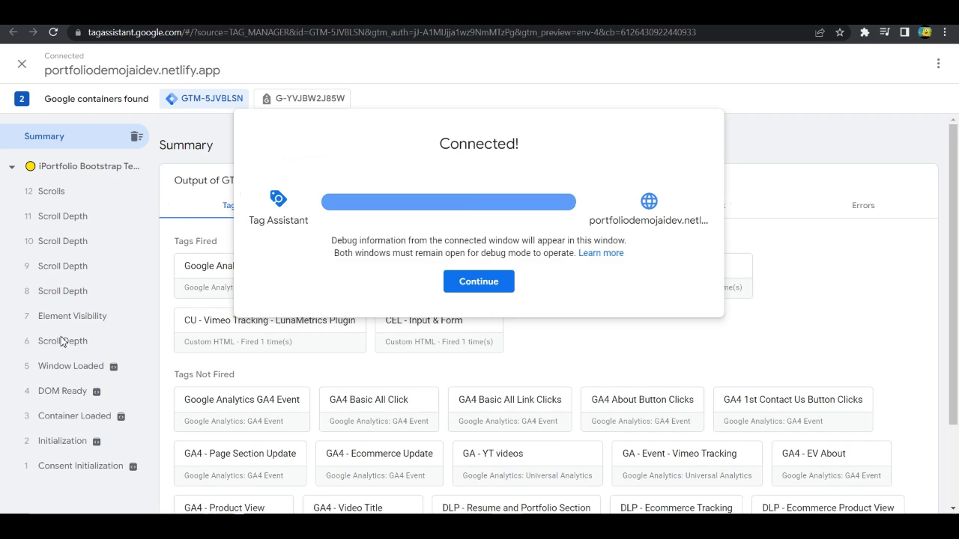
{"action": "left_click", "coordinate": [460, 283]}
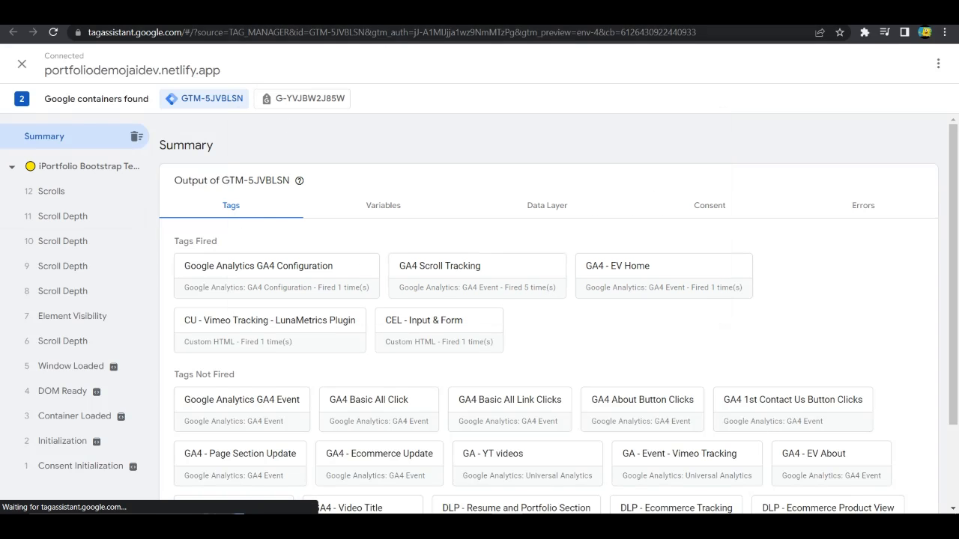
Focus the contact form's Your Email field and examine the Data Layer values of the first form_event in Tag Assistant.
{"action": "left_click", "coordinate": [636, 12]}
{"action": "left_click", "coordinate": [771, 108]}
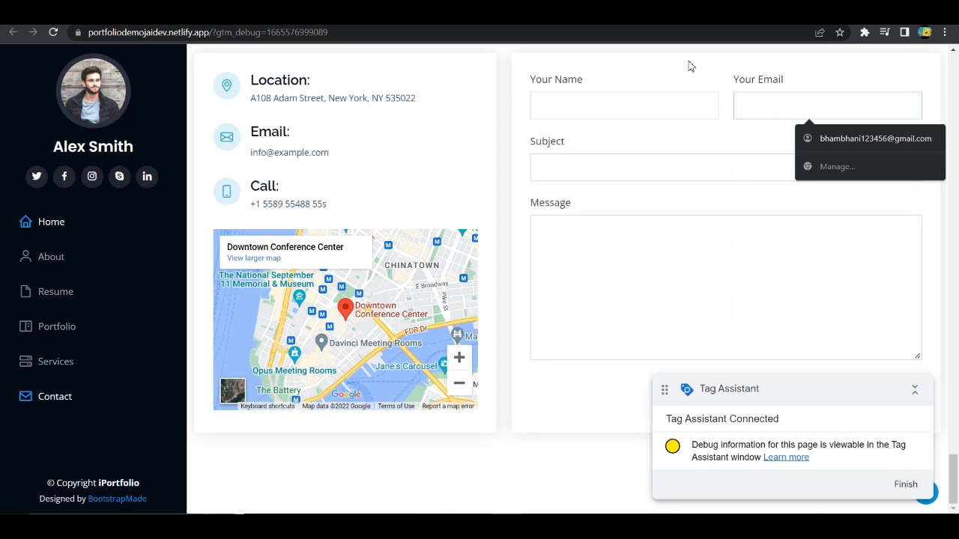
{"action": "left_click", "coordinate": [465, 12]}
{"action": "left_click", "coordinate": [75, 243]}
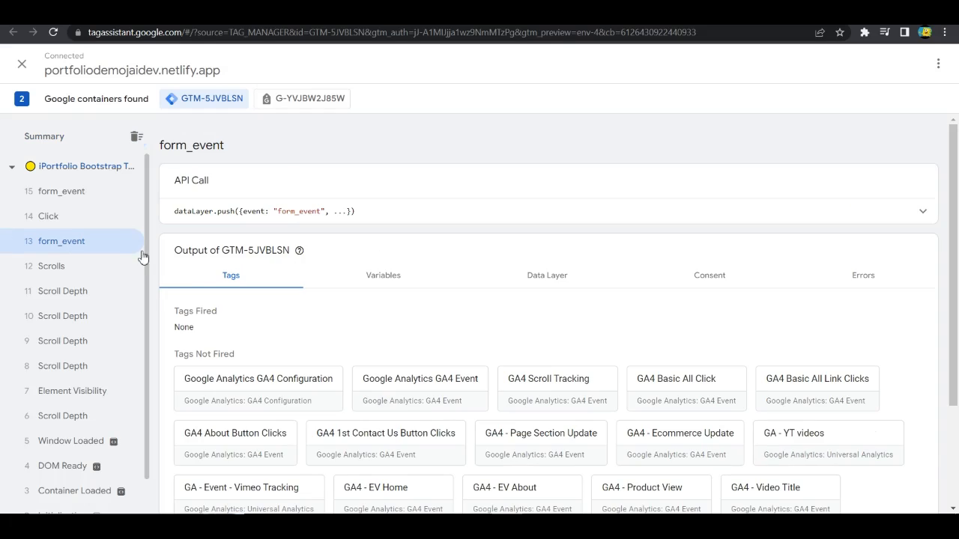
{"action": "left_click", "coordinate": [396, 277]}
{"action": "left_click", "coordinate": [537, 277]}
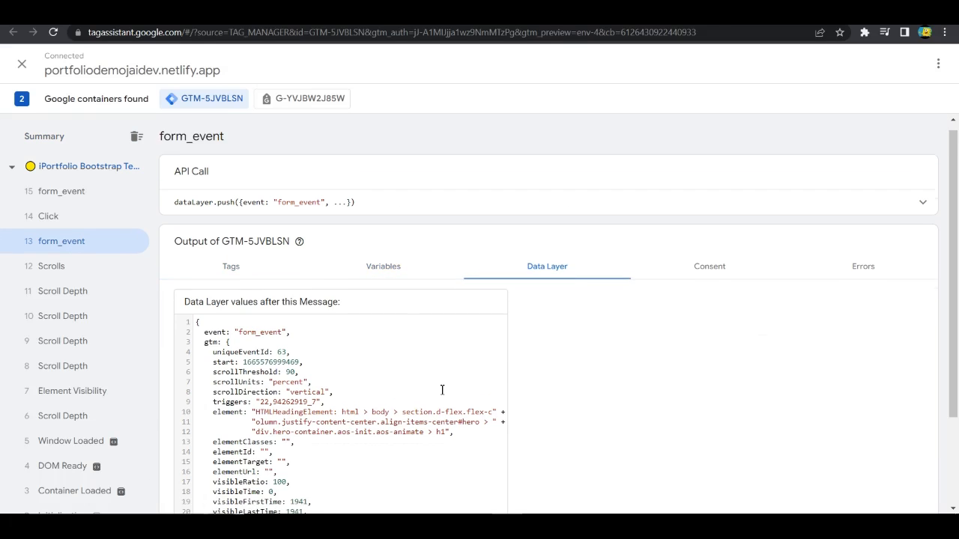
{"action": "scroll", "coordinate": [336, 379], "scroll_direction": "down", "scroll_amount": 3}
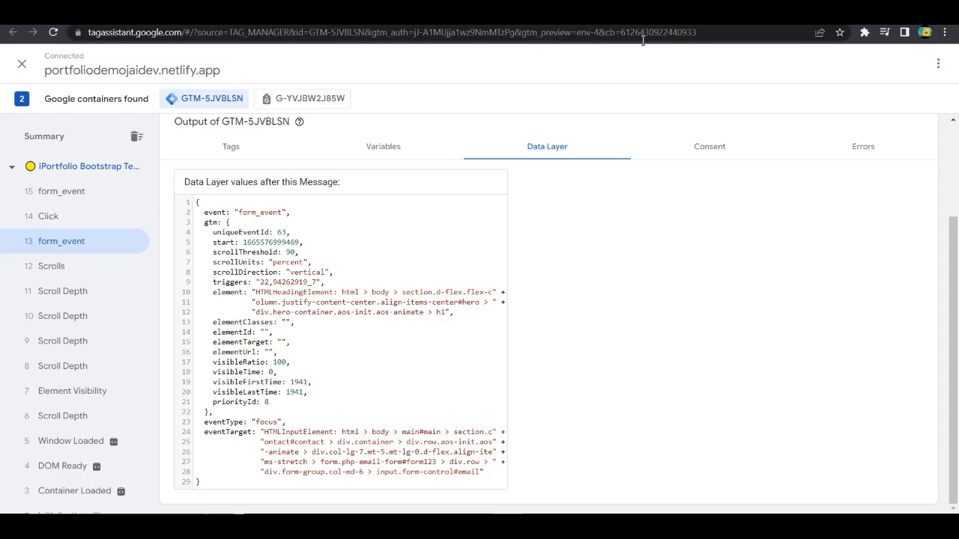
Revisit the page with the Your Email field and check the Data Layer values of the newest form_event in Tag Assistant.
{"action": "key", "text": "ctrl+Tab"}
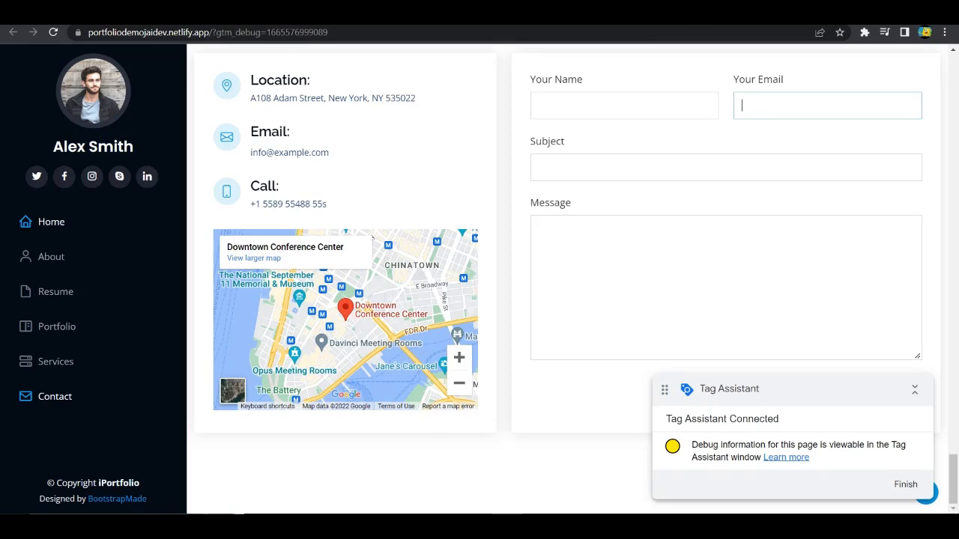
{"action": "key", "text": "ctrl+Tab"}
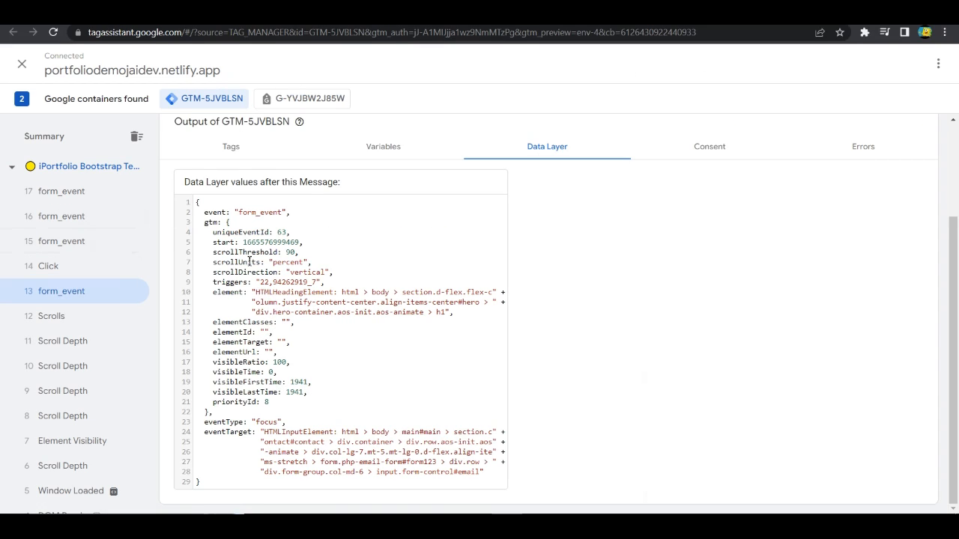
{"action": "left_click", "coordinate": [46, 193]}
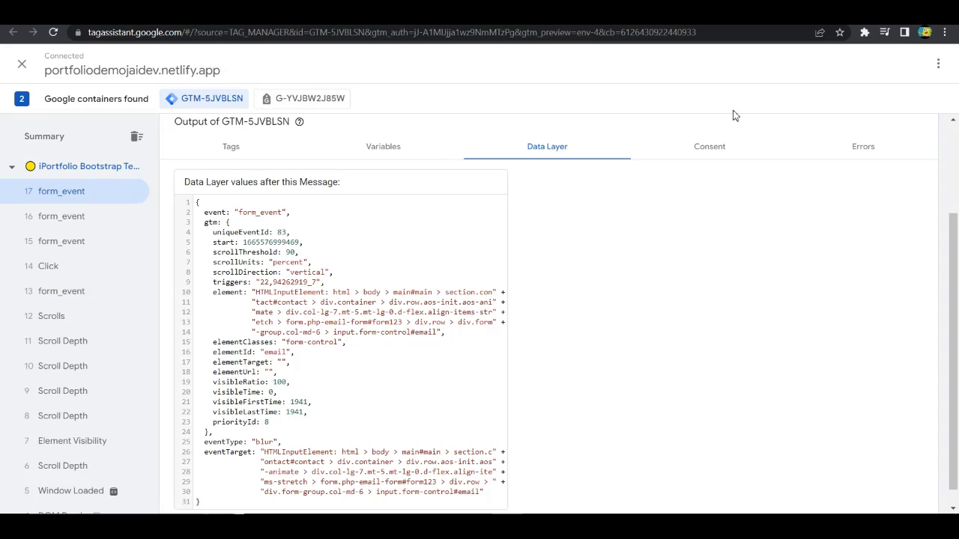
Switch to the portfolio site and enter the sample text "beuwngwbyuwigw" in the contact form's Your Email field.
{"action": "key", "text": "alt+Tab"}
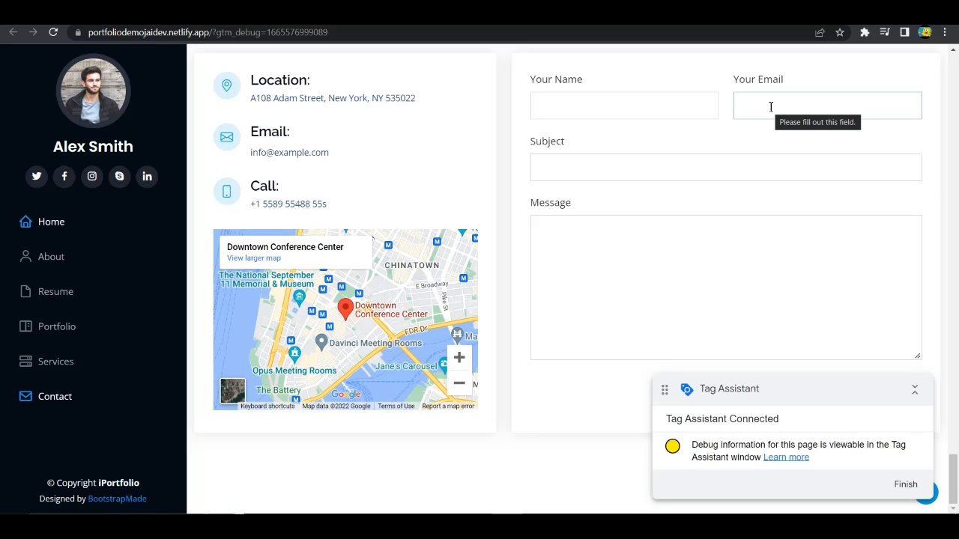
{"action": "type", "text": "beuwnewbyuwig"}
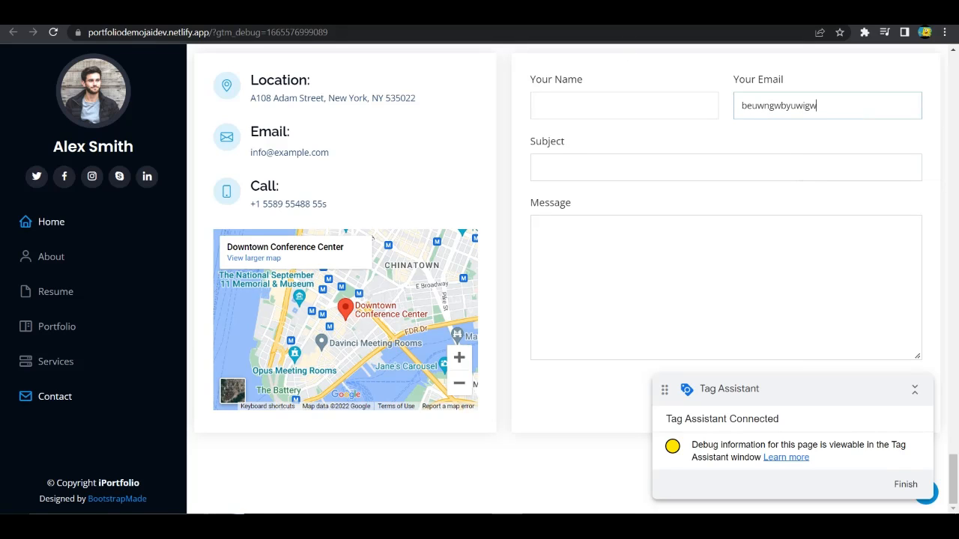
{"action": "type", "text": "w"}
Examine the eventType in the Data Layer values of form_event messages 18, 19 and 20 in Tag Assistant.
{"action": "key", "text": "alt+Tab"}
{"action": "left_click", "coordinate": [73, 238]}
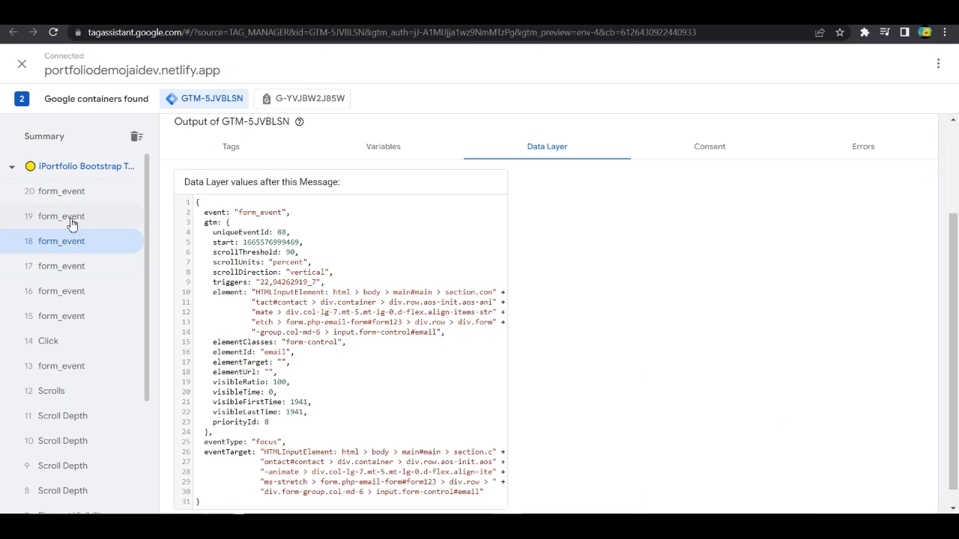
{"action": "left_click", "coordinate": [67, 216]}
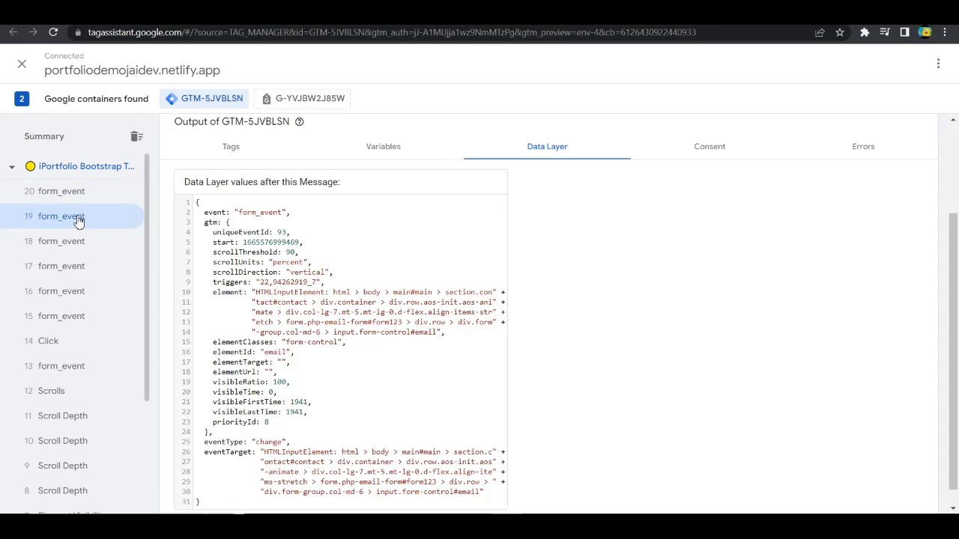
{"action": "left_click_drag", "start_coordinate": [256, 442], "coordinate": [283, 443]}
{"action": "left_click", "coordinate": [283, 442]}
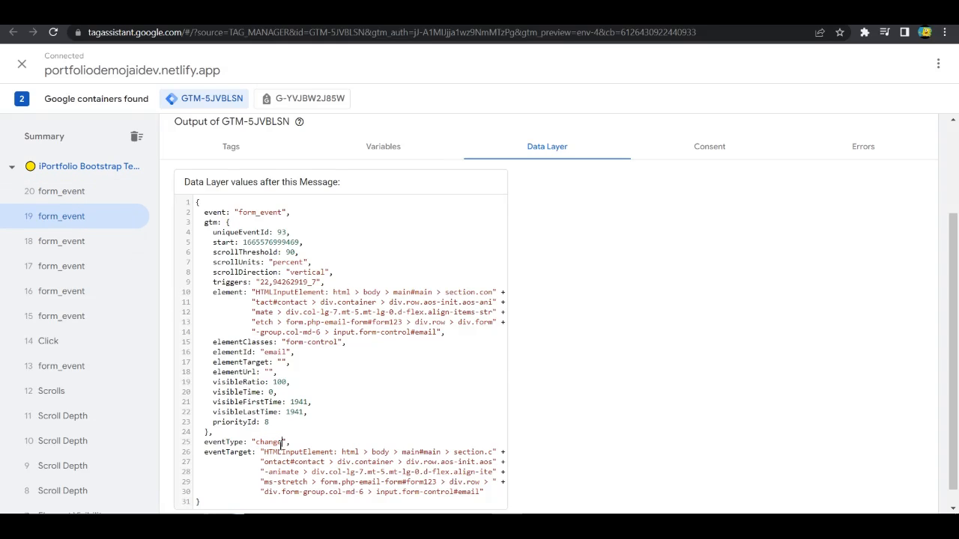
{"action": "left_click", "coordinate": [60, 193]}
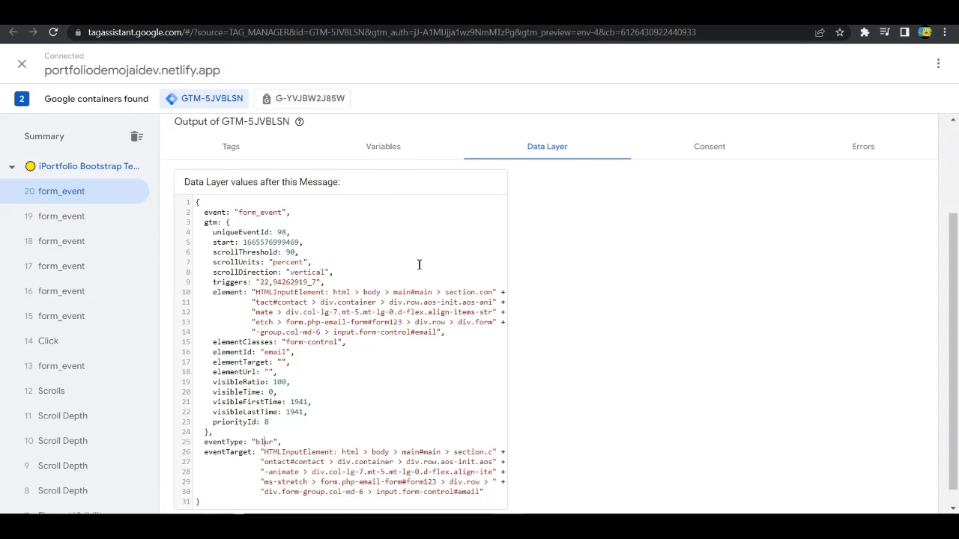
{"action": "scroll", "coordinate": [348, 380], "scroll_direction": "up", "scroll_amount": 1}
{"action": "scroll", "coordinate": [343, 372], "scroll_direction": "down", "scroll_amount": 1}
{"action": "scroll", "coordinate": [394, 212], "scroll_direction": "down", "scroll_amount": 1}
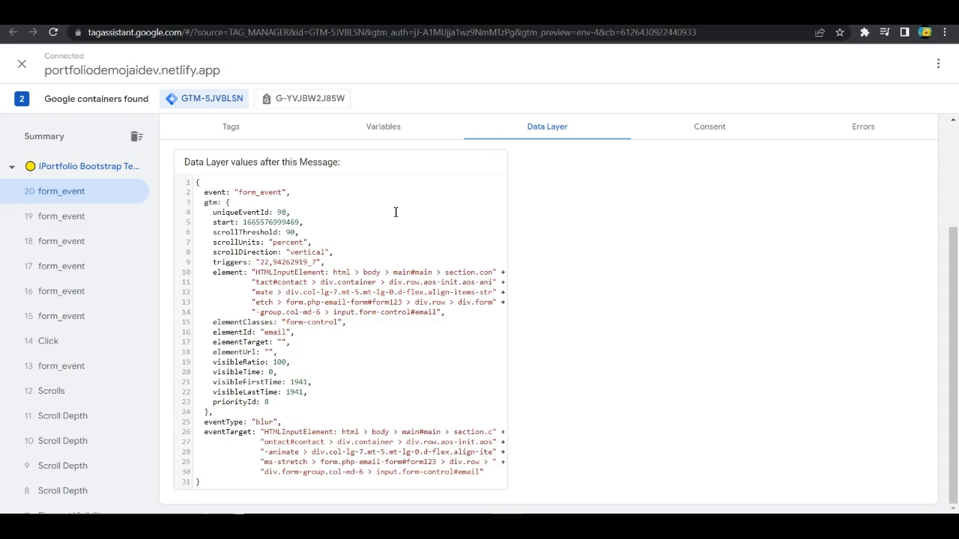
Switch to Tag Manager and open the "CEL - Input & Form" tag.
{"action": "key", "text": "alt+Tab"}
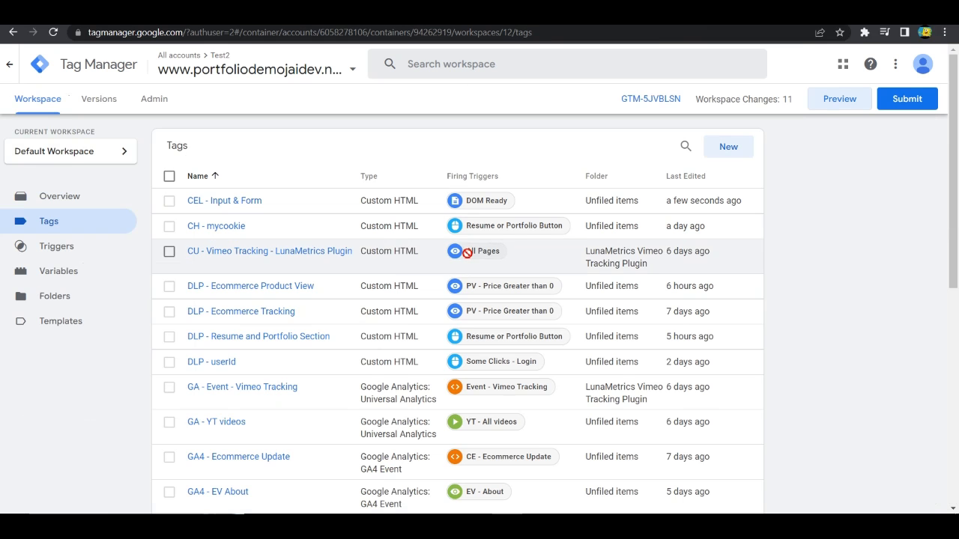
{"action": "left_click", "coordinate": [225, 203]}
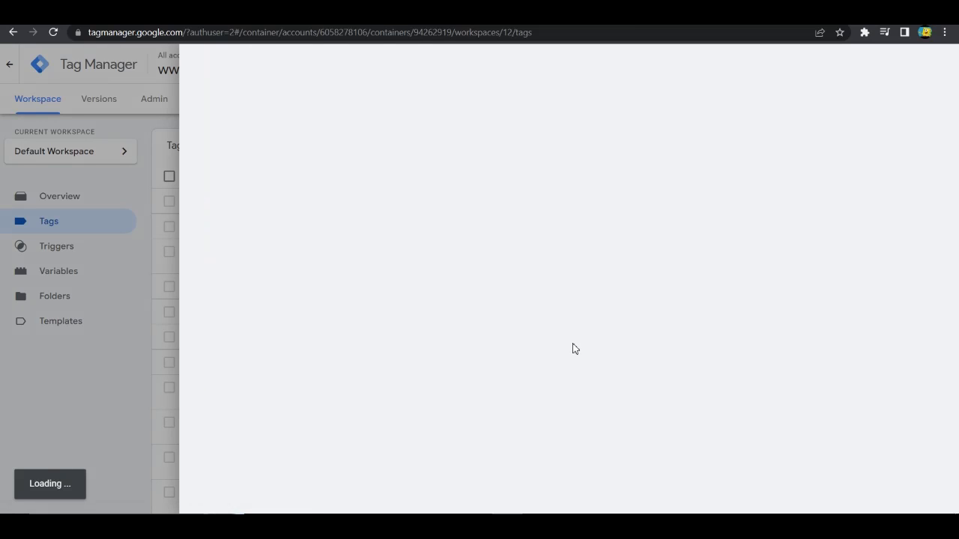
{"action": "scroll", "coordinate": [578, 322], "scroll_direction": "down", "scroll_amount": 1}
Fill in the contact form on the portfolio site with a sample name, the subject "sss" and the message "sjshrh".
{"action": "key", "text": "alt+Tab"}
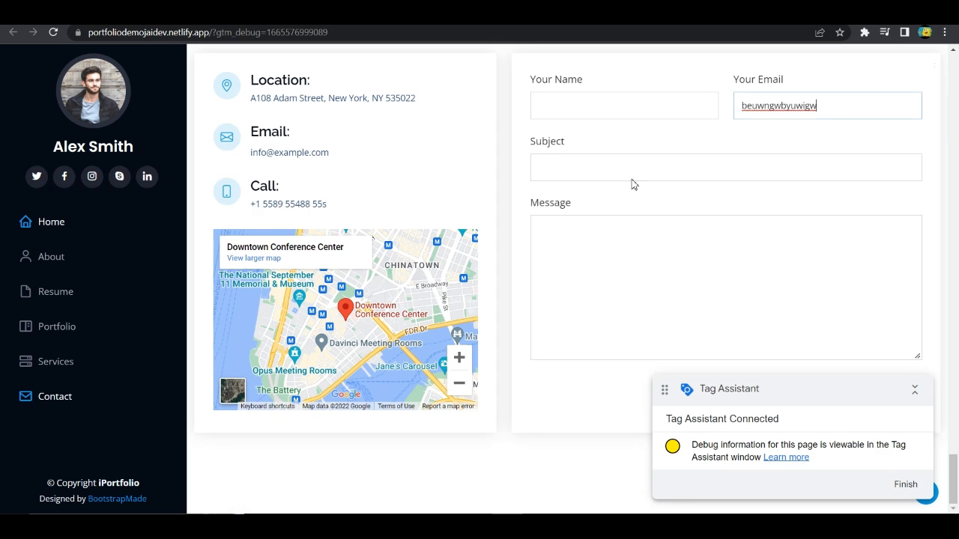
{"action": "left_click", "coordinate": [630, 105]}
{"action": "type", "text": "dhfd"}
{"action": "left_click", "coordinate": [614, 172]}
{"action": "type", "text": "sss"}
{"action": "left_click", "coordinate": [732, 283]}
{"action": "type", "text": "sjshrh"}
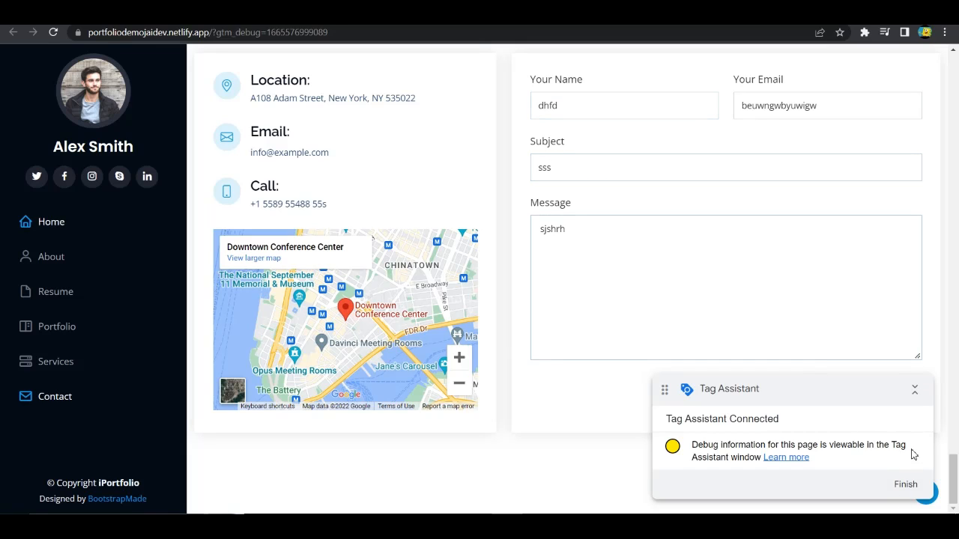
{"action": "left_click", "coordinate": [918, 390]}
{"action": "left_click_drag", "start_coordinate": [783, 391], "coordinate": [455, 445]}
{"action": "left_click", "coordinate": [691, 403]}
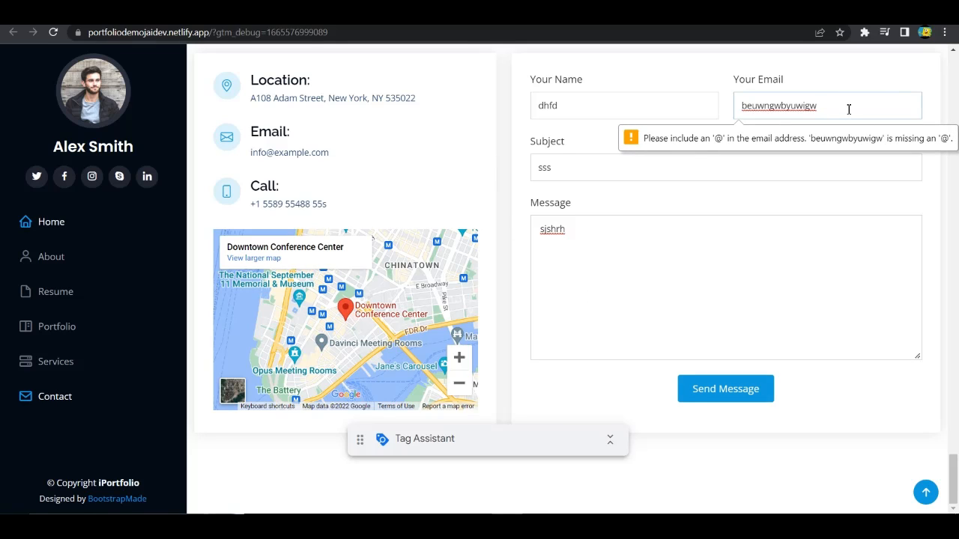
{"action": "type", "text": "@gmail.com"}
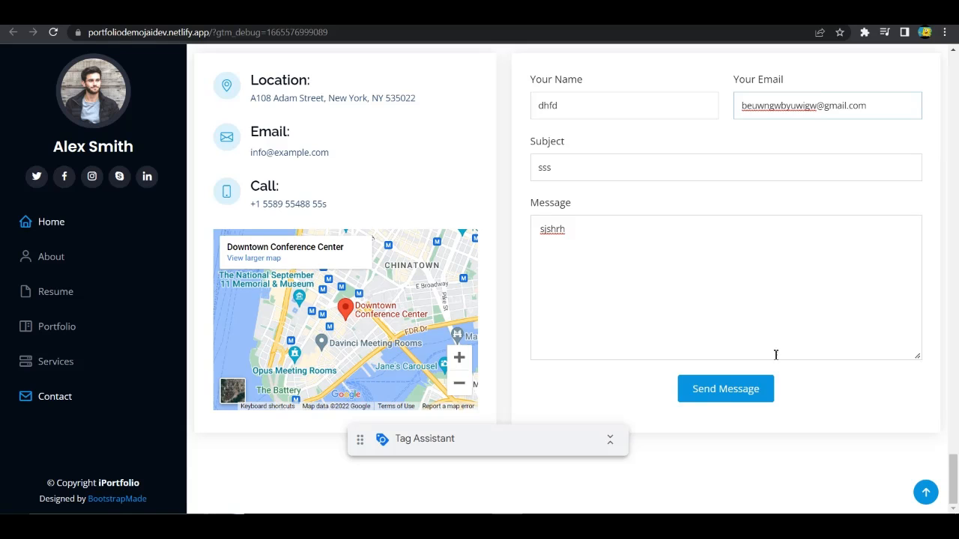
{"action": "left_click", "coordinate": [740, 394]}
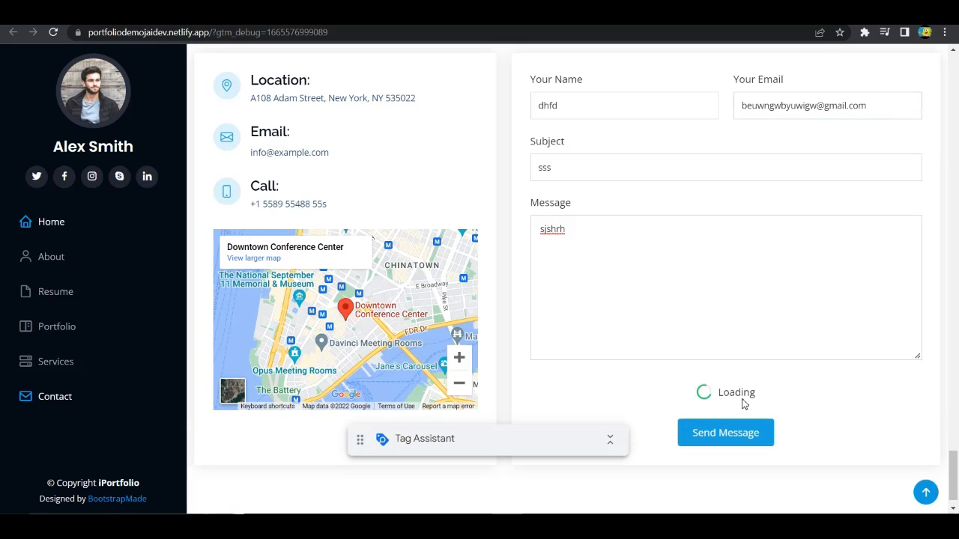
Read through the Data Layer values of the newest Form Submit event in Tag Assistant.
{"action": "key", "text": "ctrl+shift+Tab"}
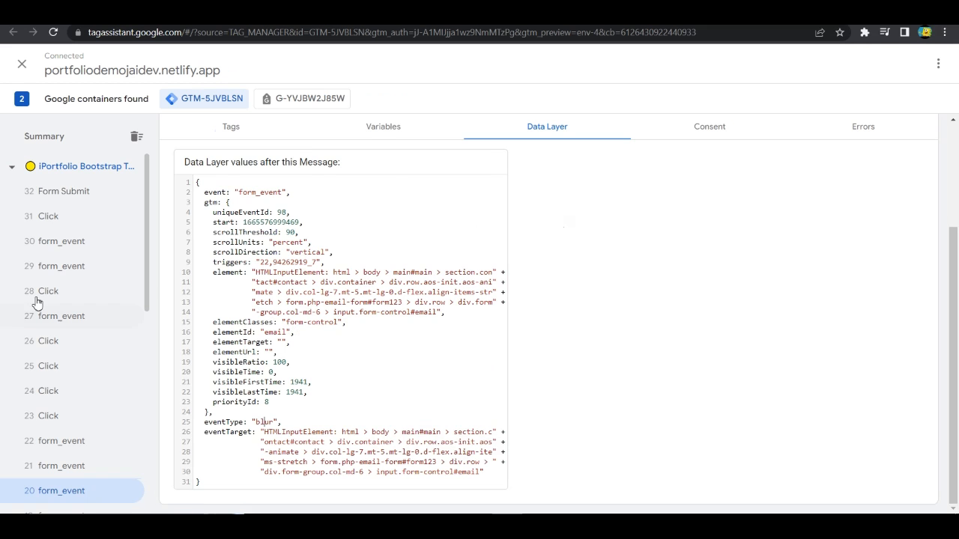
{"action": "left_click", "coordinate": [46, 192]}
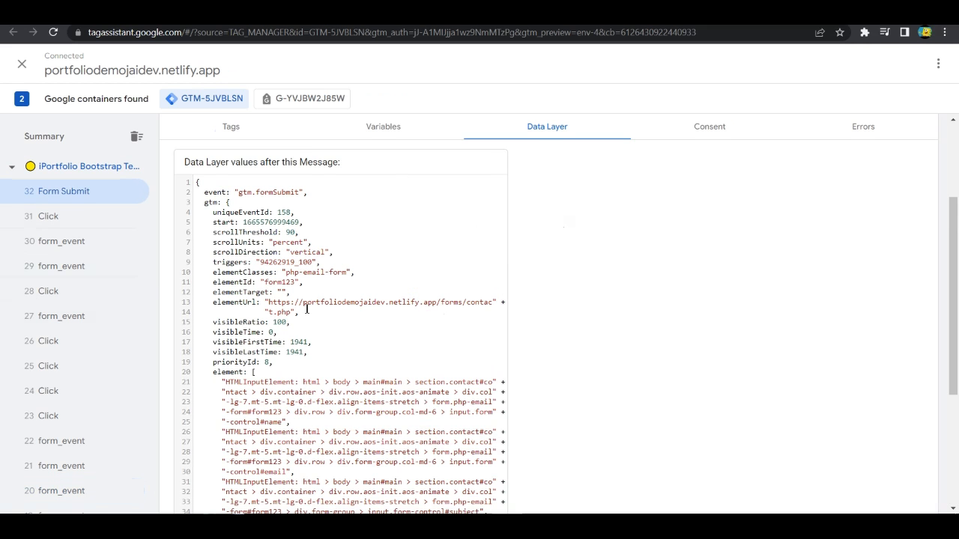
{"action": "scroll", "coordinate": [334, 315], "scroll_direction": "down", "scroll_amount": 3}
{"action": "scroll", "coordinate": [334, 315], "scroll_direction": "down", "scroll_amount": 2}
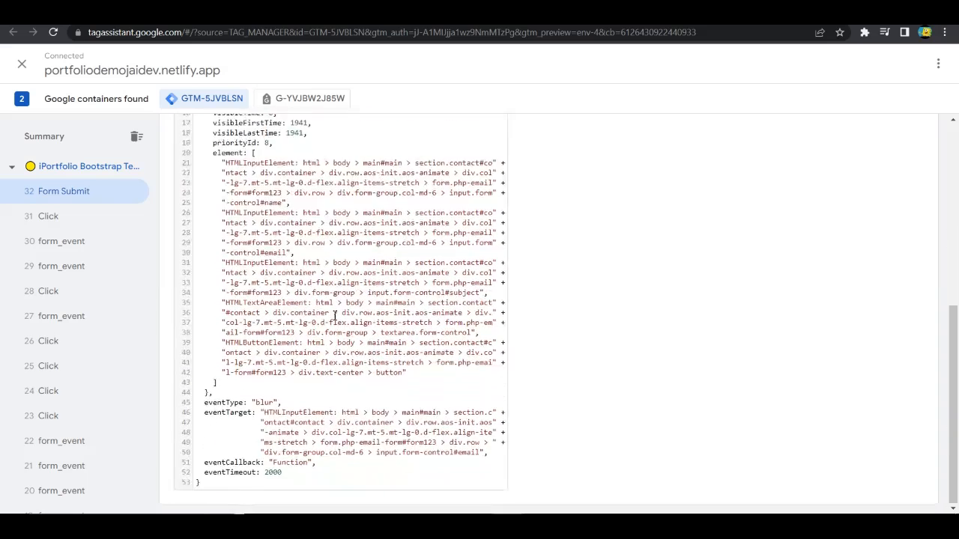
Compare the Data Layer values of form_event messages 27, 29 and 30 with those of the Form Submit event.
{"action": "left_click", "coordinate": [96, 242]}
{"action": "left_click", "coordinate": [113, 263]}
{"action": "left_click", "coordinate": [113, 245]}
{"action": "left_click", "coordinate": [90, 315]}
{"action": "left_click", "coordinate": [92, 265]}
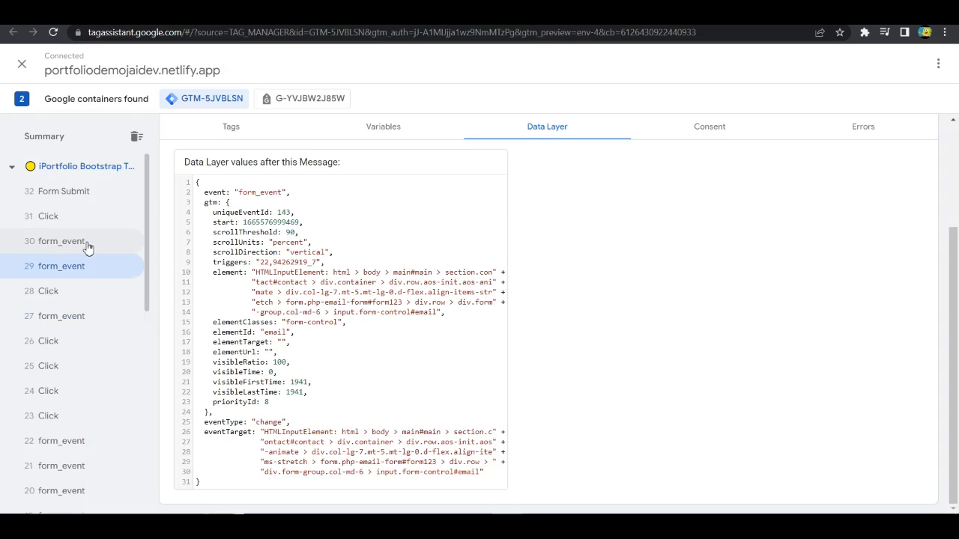
{"action": "left_click", "coordinate": [85, 244]}
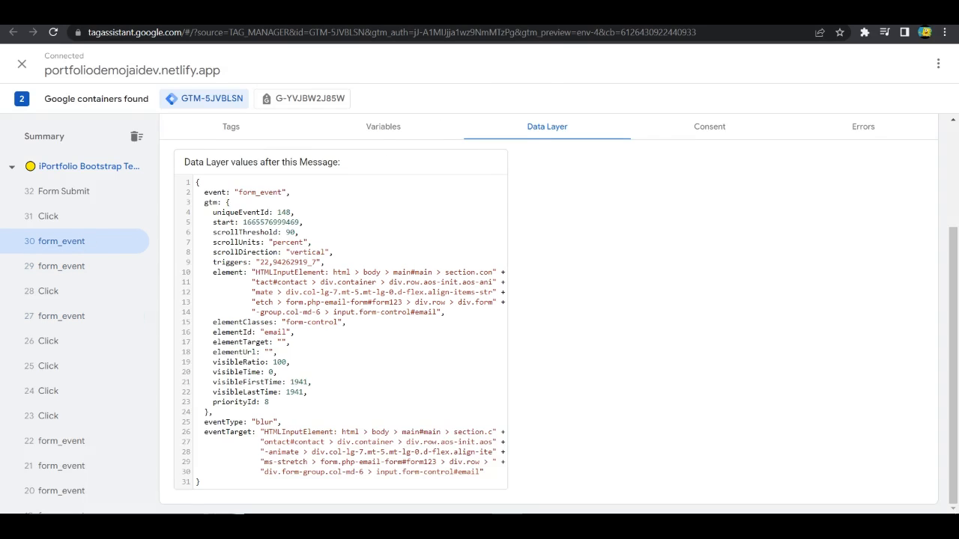
{"action": "left_click", "coordinate": [71, 199]}
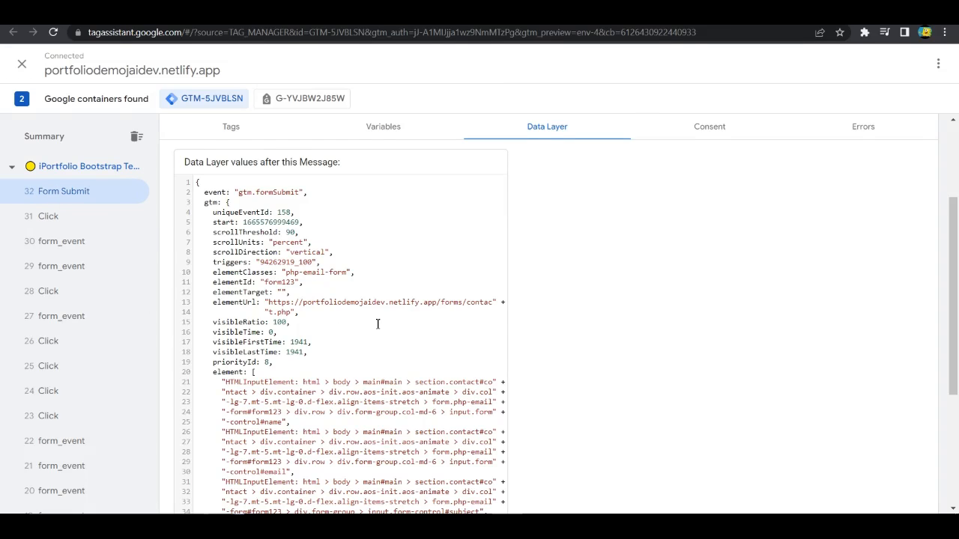
Switch to Tag Manager and check the configuration of the All Forms trigger.
{"action": "left_click", "coordinate": [299, 15]}
{"action": "left_click", "coordinate": [200, 64]}
{"action": "left_click", "coordinate": [51, 255]}
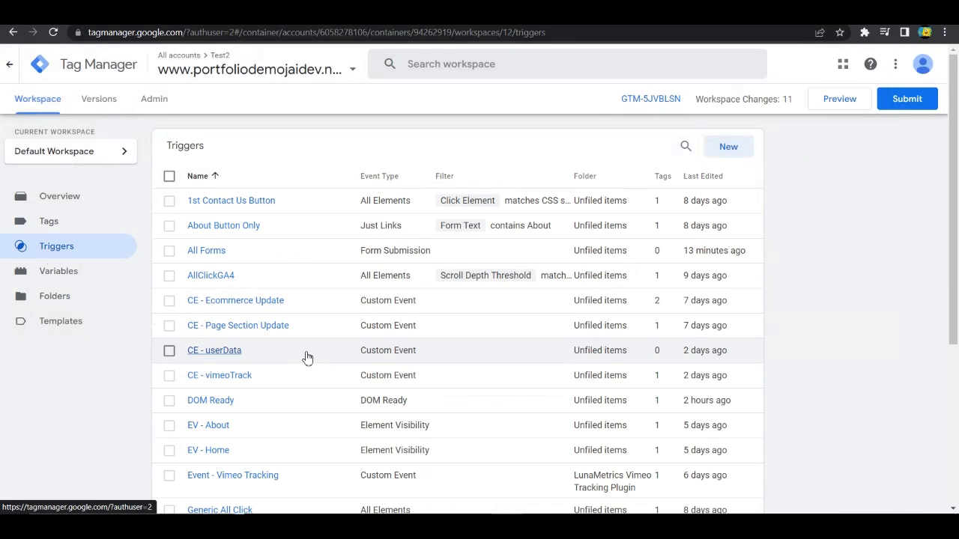
{"action": "left_click", "coordinate": [206, 251]}
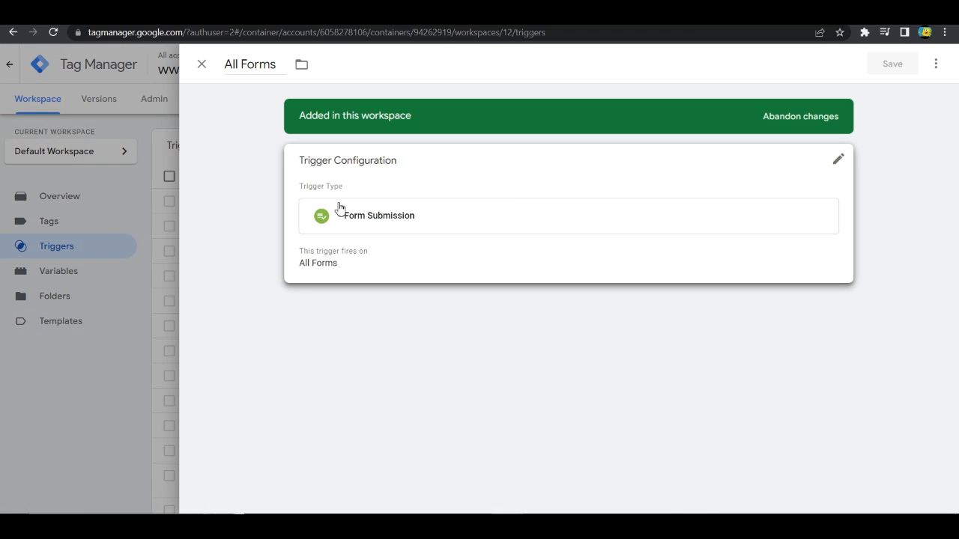
{"action": "left_click", "coordinate": [201, 64]}
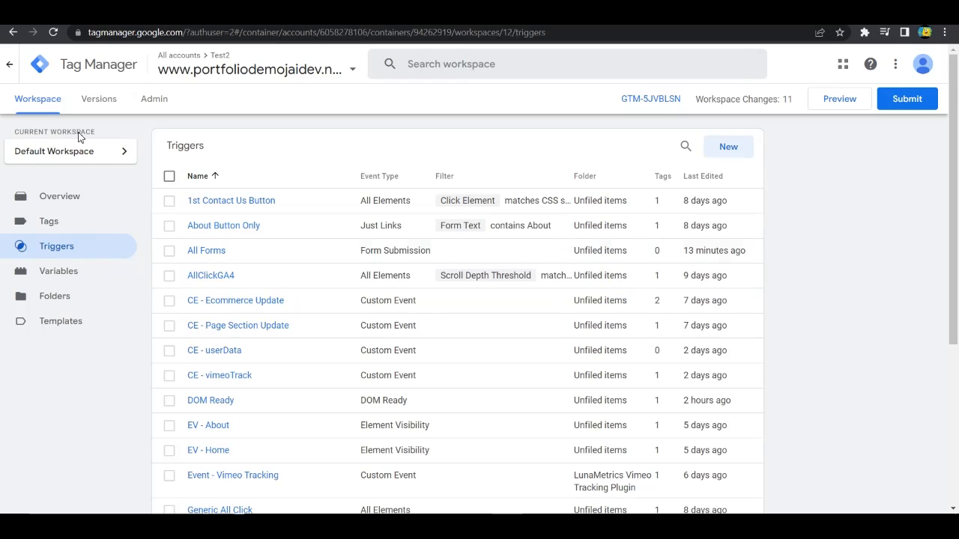
Reopen the "CEL - Input & Form" tag and review its inputCallback and submitCallback code.
{"action": "left_click", "coordinate": [43, 229]}
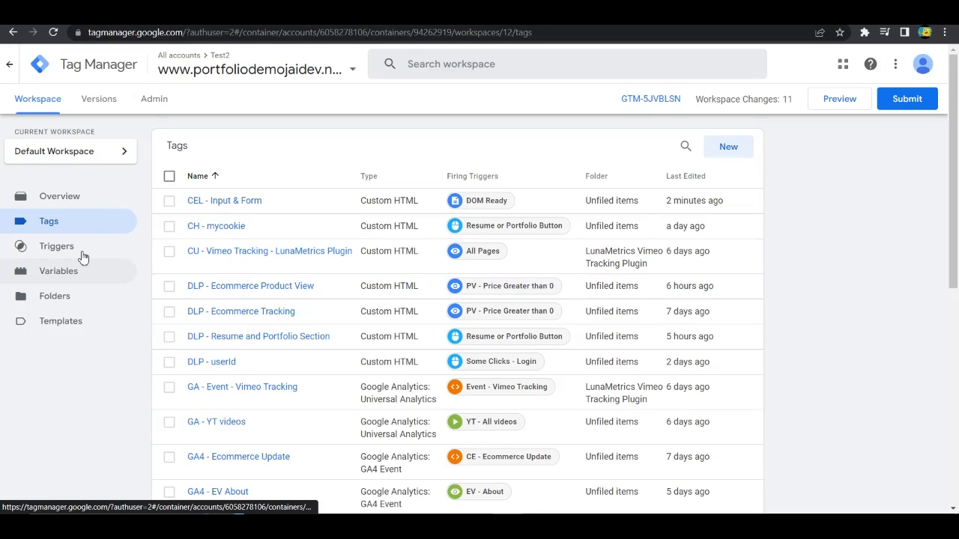
{"action": "left_click", "coordinate": [205, 202]}
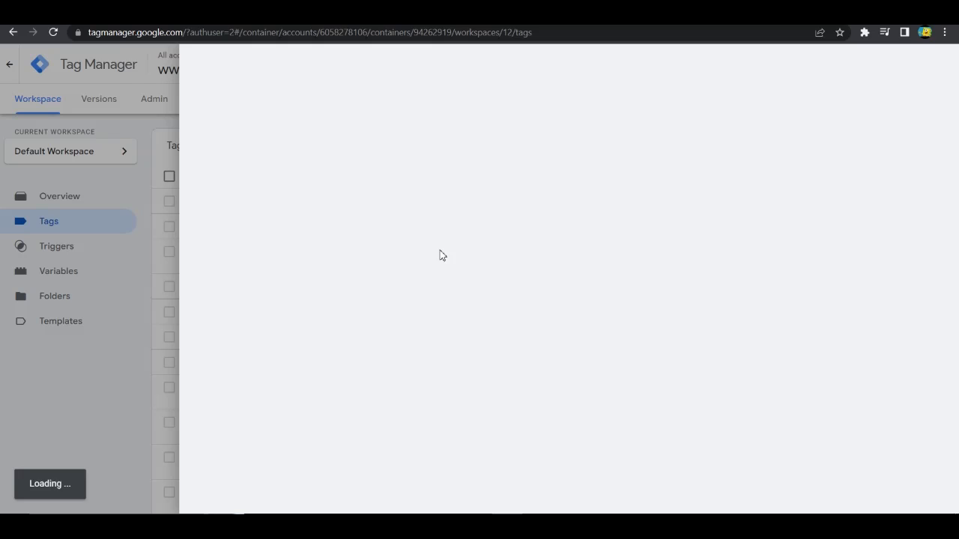
{"action": "scroll", "coordinate": [556, 352], "scroll_direction": "down", "scroll_amount": 4}
{"action": "scroll", "coordinate": [560, 352], "scroll_direction": "up", "scroll_amount": 4}
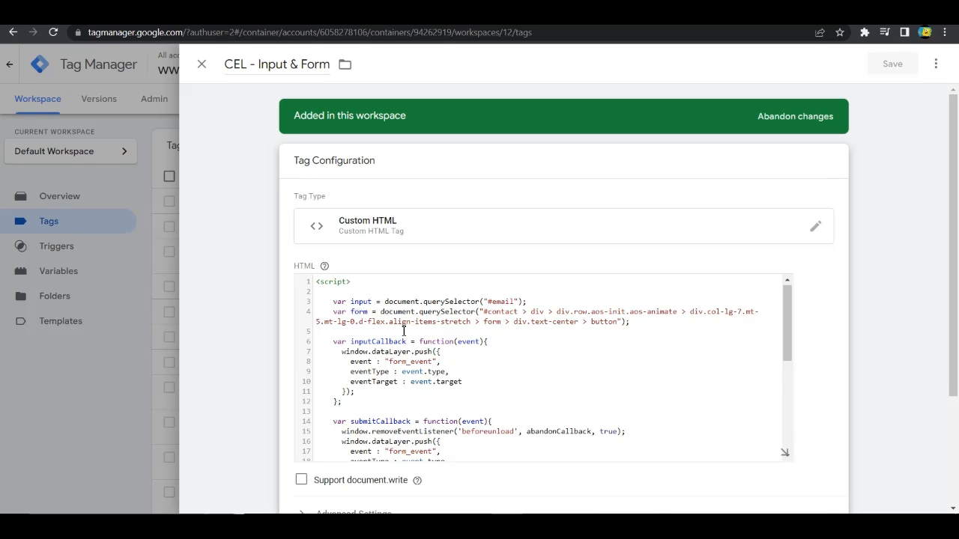
{"action": "scroll", "coordinate": [435, 326], "scroll_direction": "down", "scroll_amount": 1}
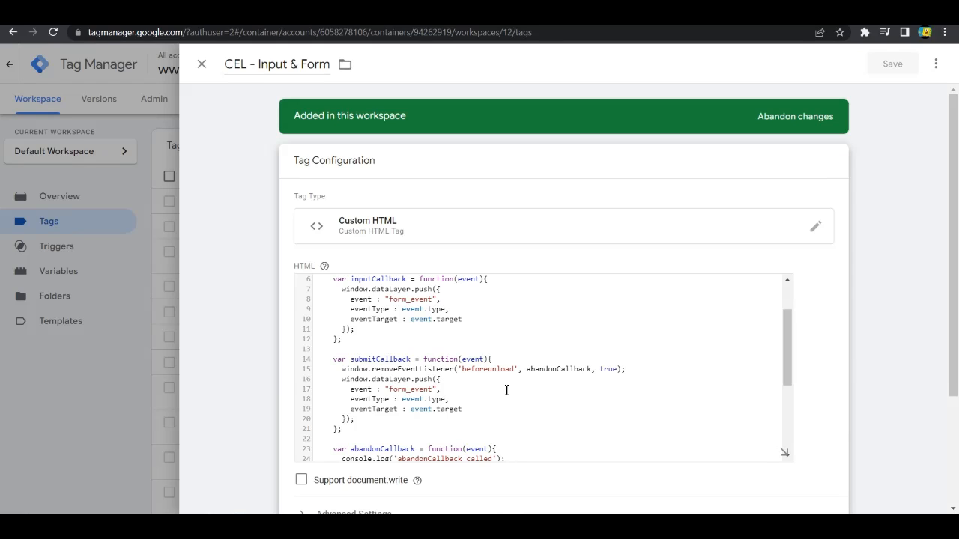
Return to the portfolio site and clear the message, subject and name entries of the contact form.
{"action": "left_click", "coordinate": [657, 13]}
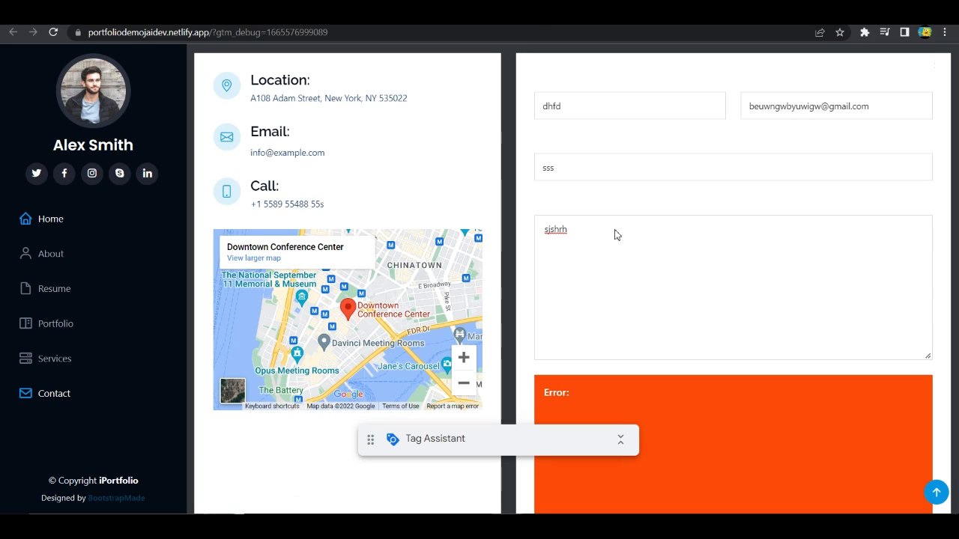
{"action": "left_click", "coordinate": [643, 232]}
{"action": "key", "text": "BackSpace"}
{"action": "key", "text": "BackSpace"}
{"action": "key", "text": "BackSpace"}
{"action": "key", "text": "BackSpace"}
{"action": "key", "text": "BackSpace"}
{"action": "key", "text": "BackSpace"}
{"action": "left_click", "coordinate": [567, 172]}
{"action": "key", "text": "BackSpace"}
{"action": "key", "text": "BackSpace"}
{"action": "key", "text": "BackSpace"}
{"action": "left_click", "coordinate": [588, 113]}
{"action": "key", "text": "BackSpace"}
{"action": "key", "text": "BackSpace"}
{"action": "key", "text": "BackSpace"}
{"action": "key", "text": "BackSpace"}
Cut the Your Email entry back to its "@g" part and abandon the form by going to the About page.
{"action": "left_click", "coordinate": [904, 109]}
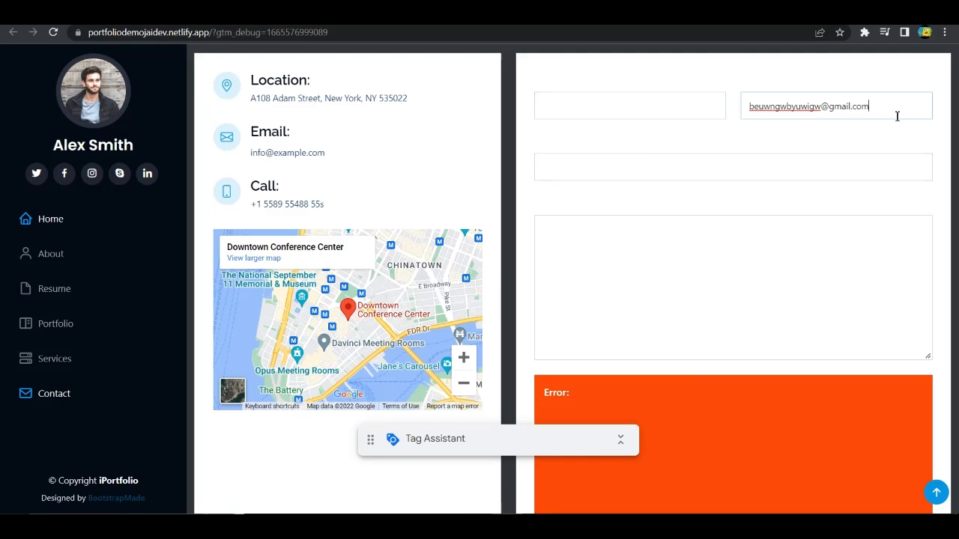
{"action": "key", "text": "BackSpace"}
{"action": "key", "text": "BackSpace"}
{"action": "key", "text": "BackSpace"}
{"action": "key", "text": "BackSpace"}
{"action": "key", "text": "BackSpace"}
{"action": "key", "text": "BackSpace"}
{"action": "key", "text": "BackSpace"}
{"action": "key", "text": "BackSpace"}
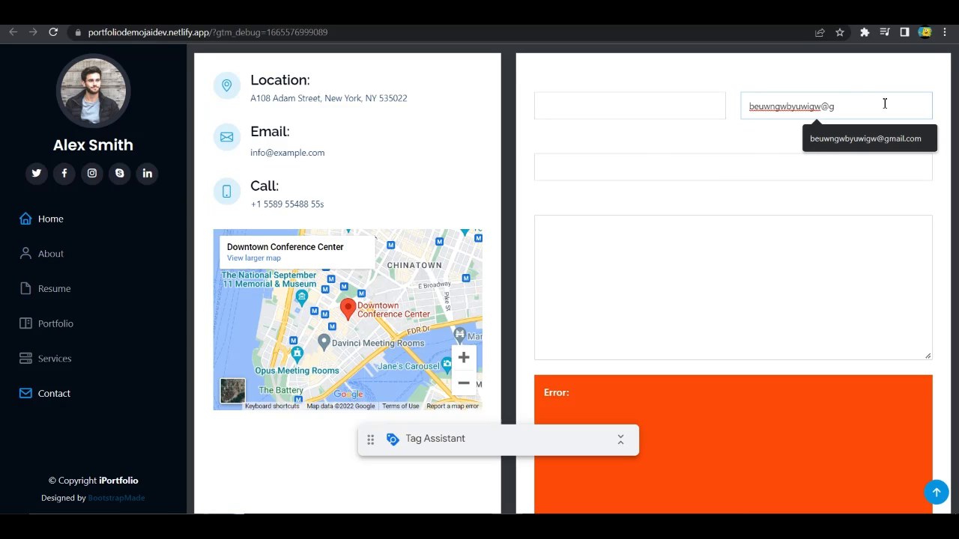
{"action": "left_click", "coordinate": [64, 259]}
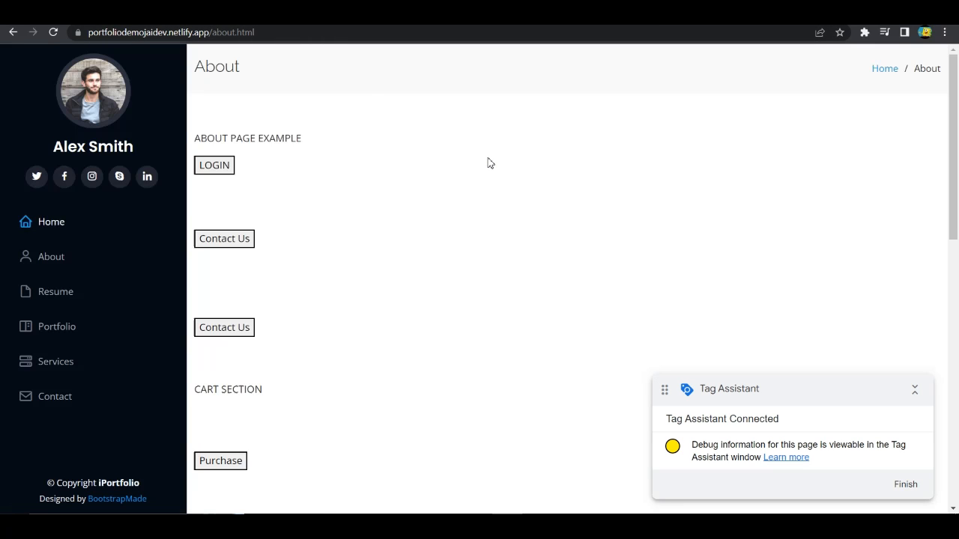
Go back to the Home page's contact form and autofill the name and email fields with the saved e-mail address.
{"action": "left_click", "coordinate": [41, 225]}
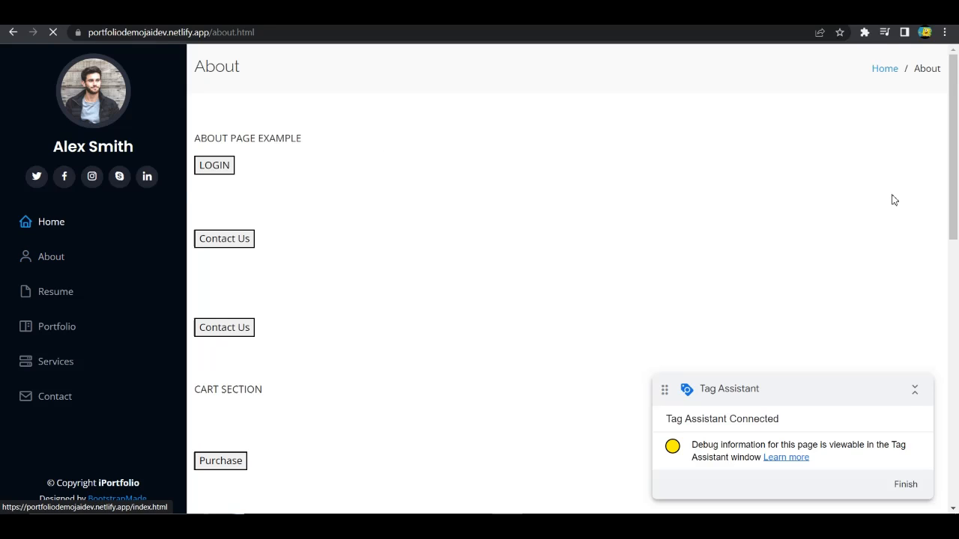
{"action": "scroll", "coordinate": [809, 291], "scroll_direction": "down", "scroll_amount": 15}
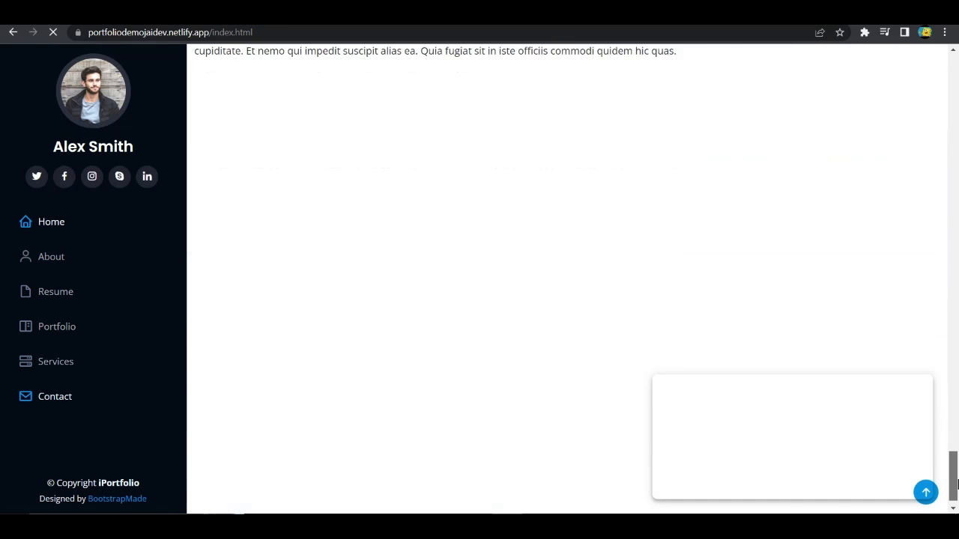
{"action": "left_click", "coordinate": [772, 105]}
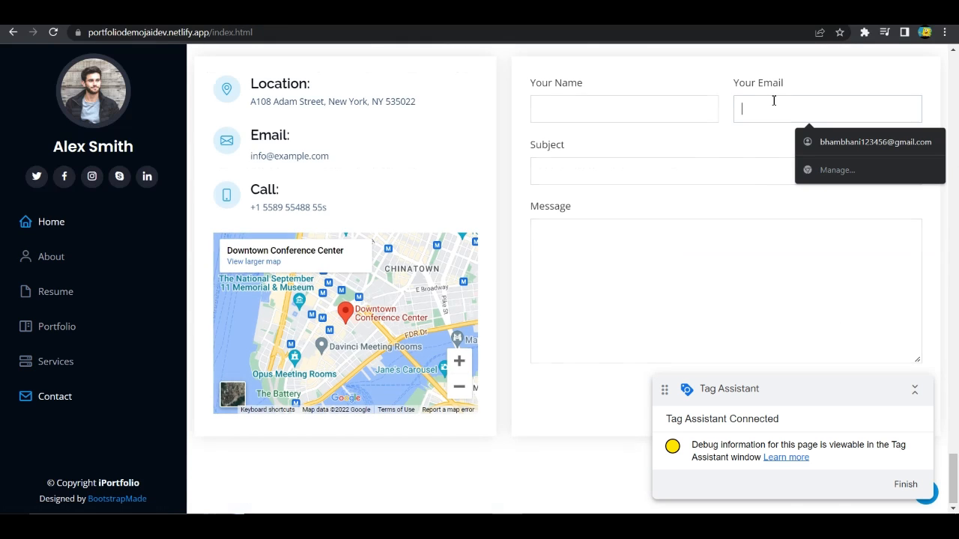
{"action": "left_click", "coordinate": [809, 140]}
{"action": "left_click", "coordinate": [672, 171]}
{"action": "type", "text": "dfndhd"}
{"action": "left_click", "coordinate": [665, 270]}
{"action": "type", "text": "hshshs"}
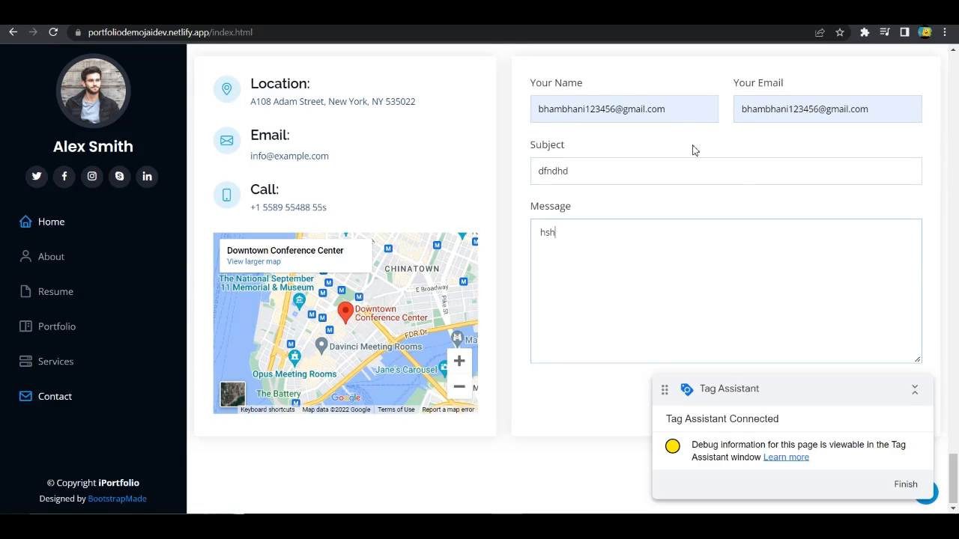
{"action": "left_click_drag", "start_coordinate": [669, 110], "coordinate": [618, 112]}
{"action": "key", "text": "BackSpace"}
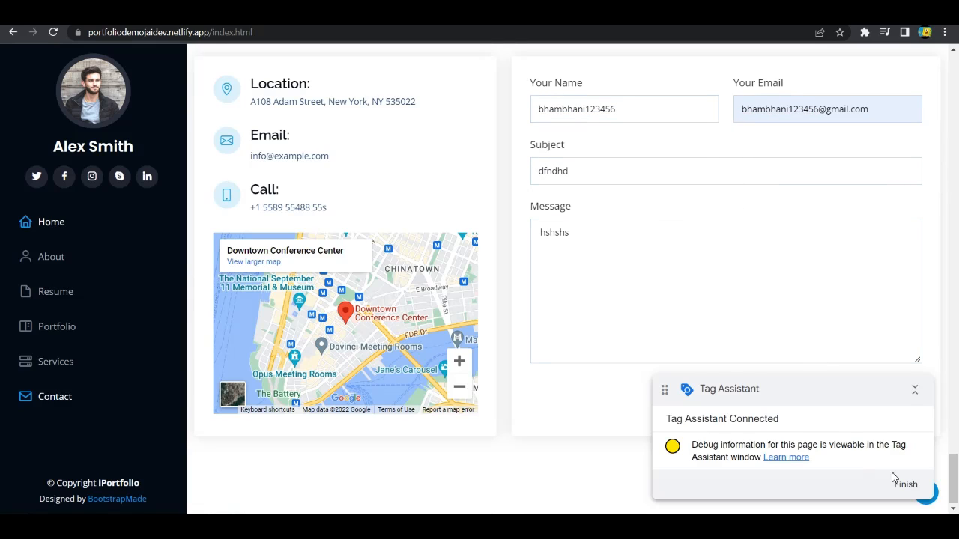
Move the Tag Assistant box off the contact form to send the message, and leave for the About page.
{"action": "left_click_drag", "start_coordinate": [888, 393], "coordinate": [435, 434]}
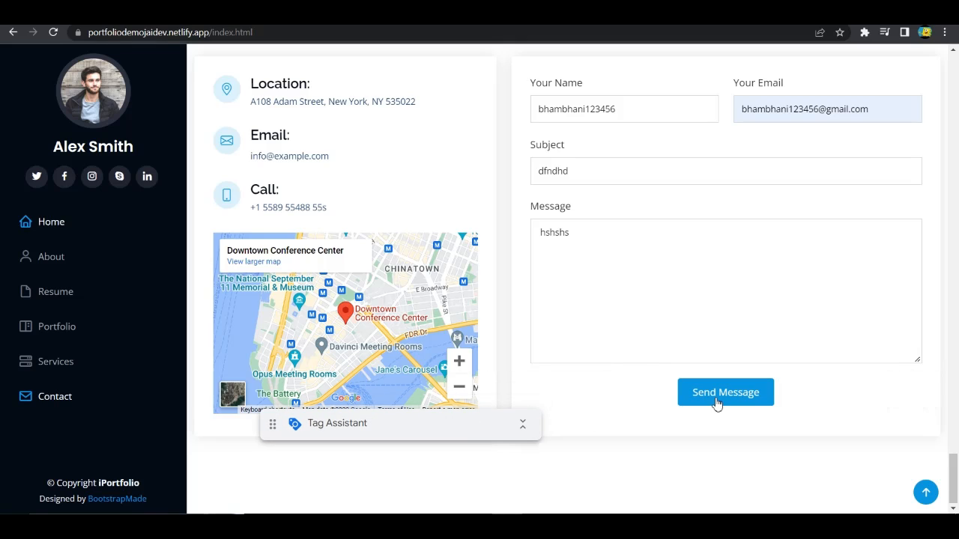
{"action": "left_click", "coordinate": [715, 401]}
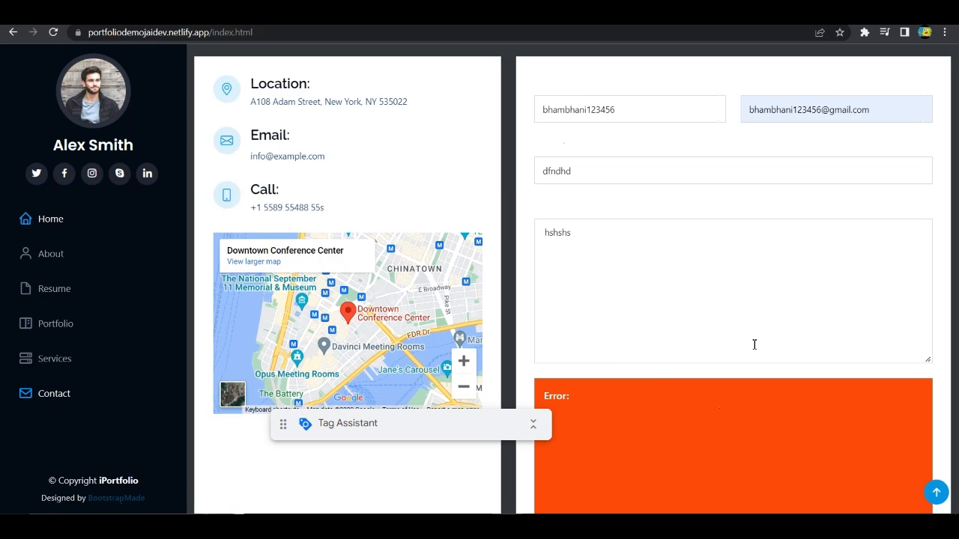
{"action": "left_click", "coordinate": [63, 259]}
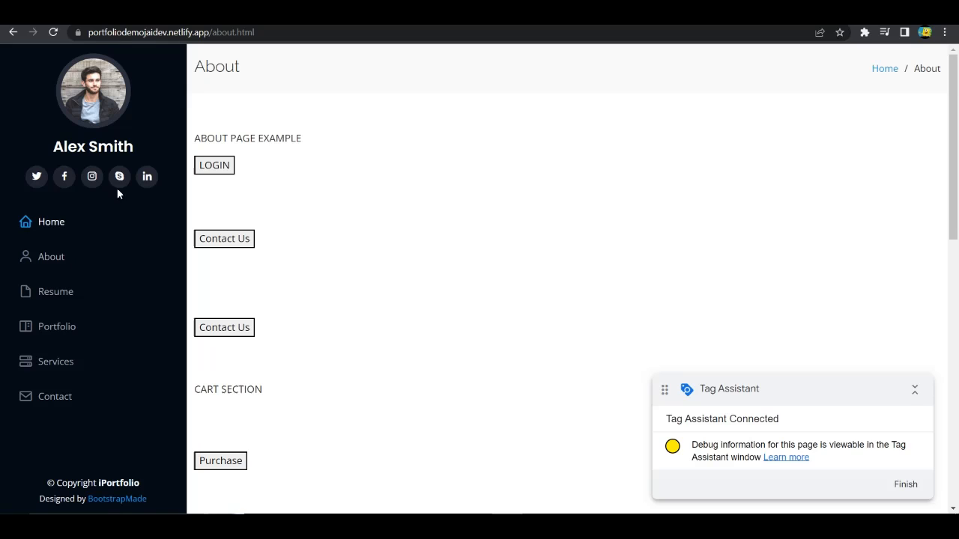
Review the callbacks and event listener lines in Tag Manager's "CEL - Input & Form" tag and close it, discarding the unsaved changes.
{"action": "key", "text": "ctrl+shift+Tab"}
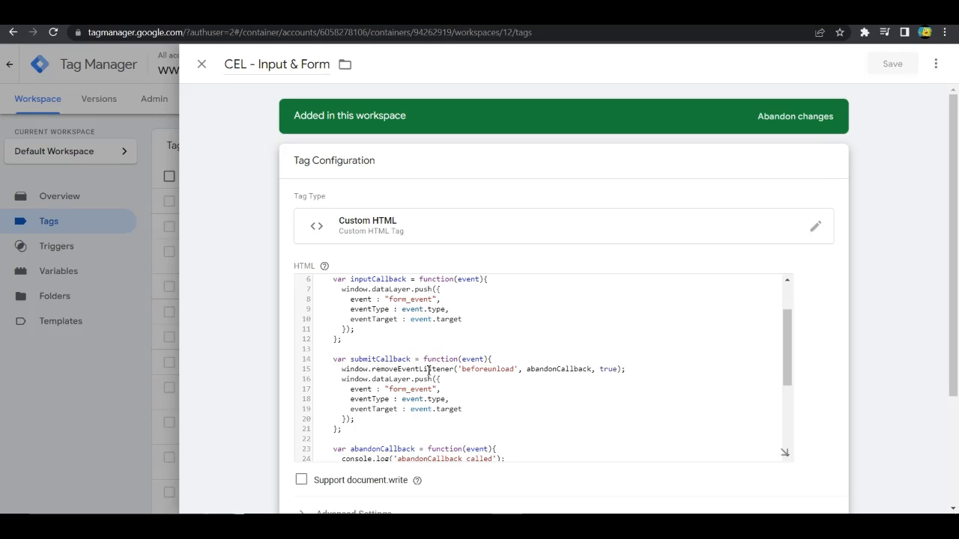
{"action": "scroll", "coordinate": [430, 374], "scroll_direction": "down", "scroll_amount": 2}
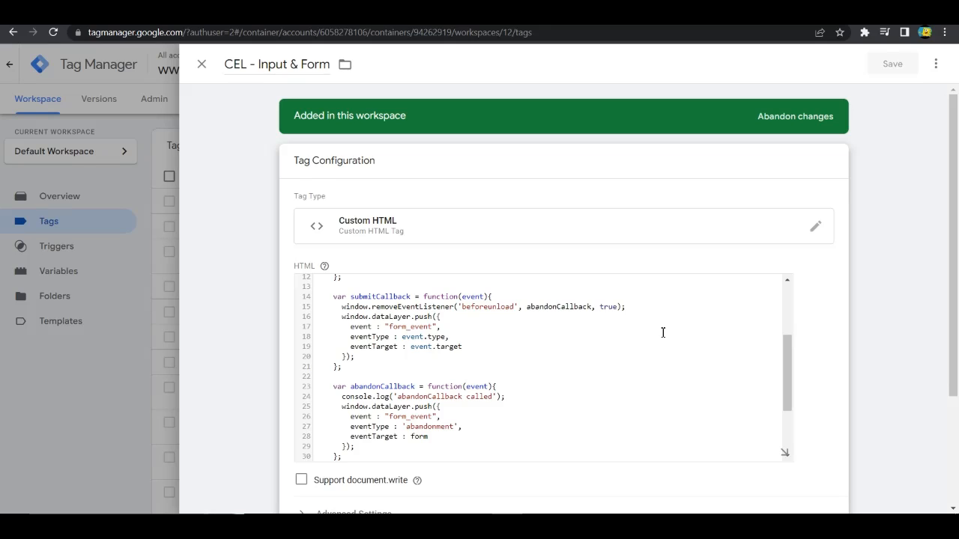
{"action": "scroll", "coordinate": [434, 355], "scroll_direction": "down", "scroll_amount": 2}
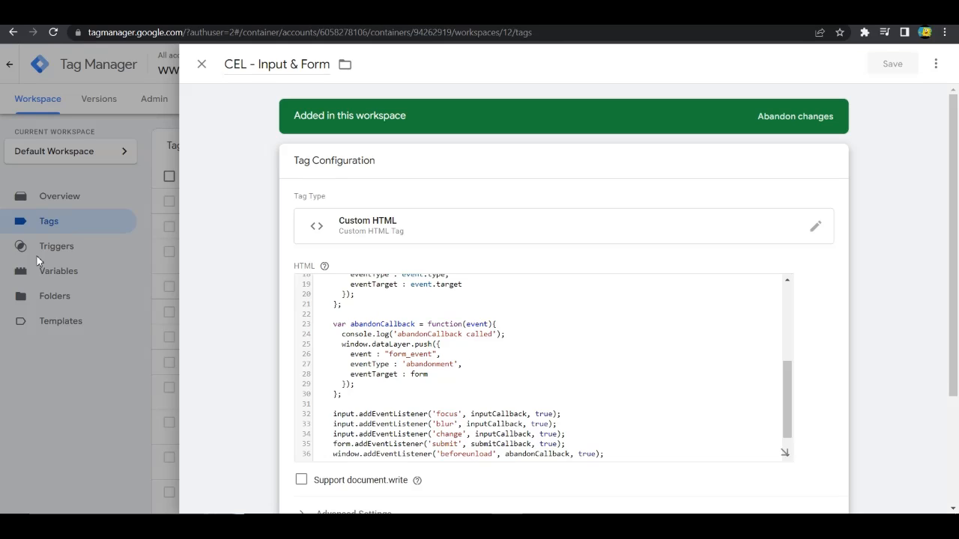
{"action": "scroll", "coordinate": [418, 367], "scroll_direction": "down", "scroll_amount": 1}
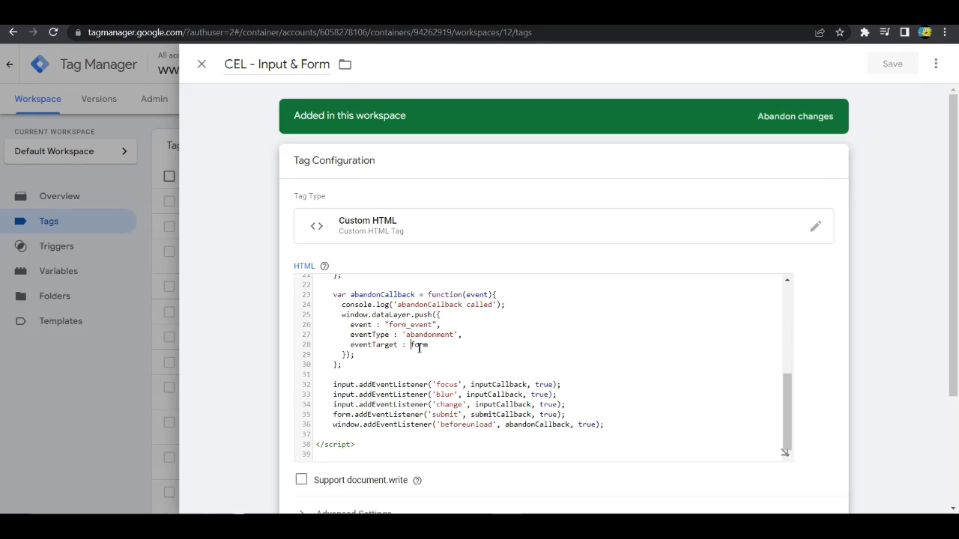
{"action": "scroll", "coordinate": [414, 348], "scroll_direction": "up", "scroll_amount": 5}
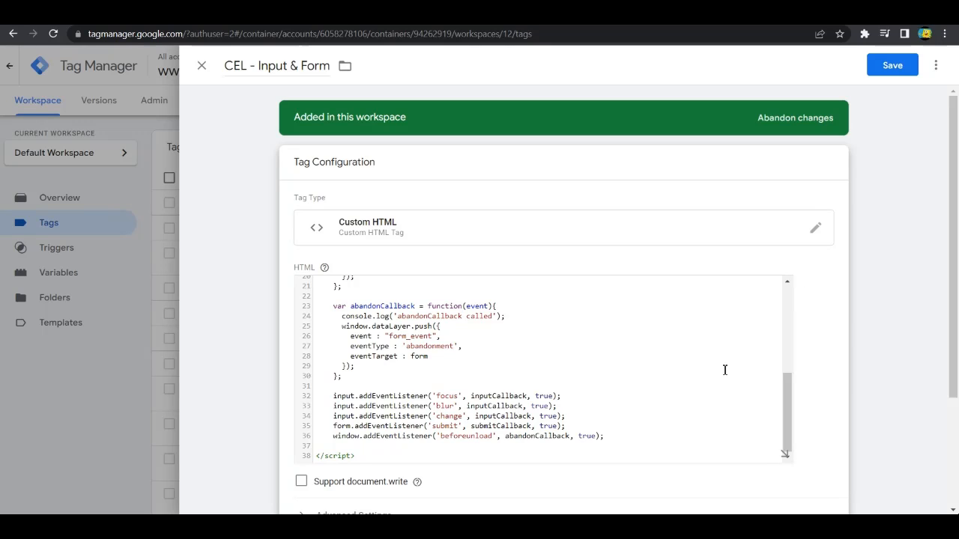
{"action": "scroll", "coordinate": [735, 395], "scroll_direction": "up", "scroll_amount": 3}
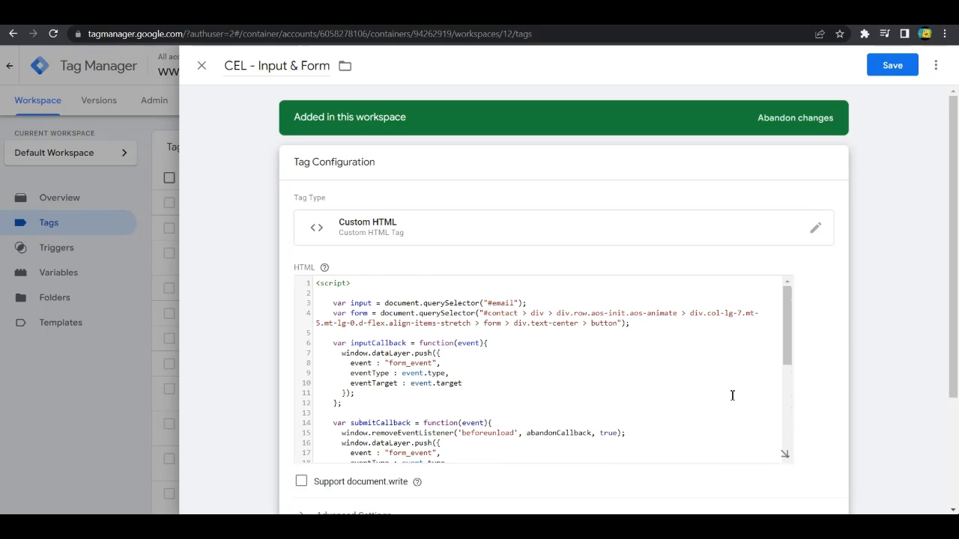
{"action": "scroll", "coordinate": [499, 367], "scroll_direction": "down", "scroll_amount": 3}
{"action": "scroll", "coordinate": [499, 366], "scroll_direction": "up", "scroll_amount": 1}
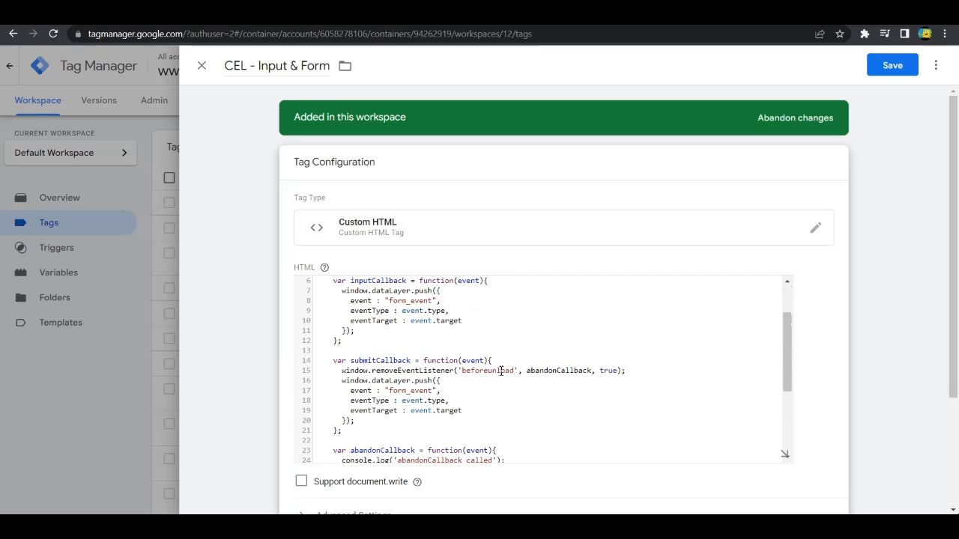
{"action": "scroll", "coordinate": [496, 373], "scroll_direction": "up", "scroll_amount": 1}
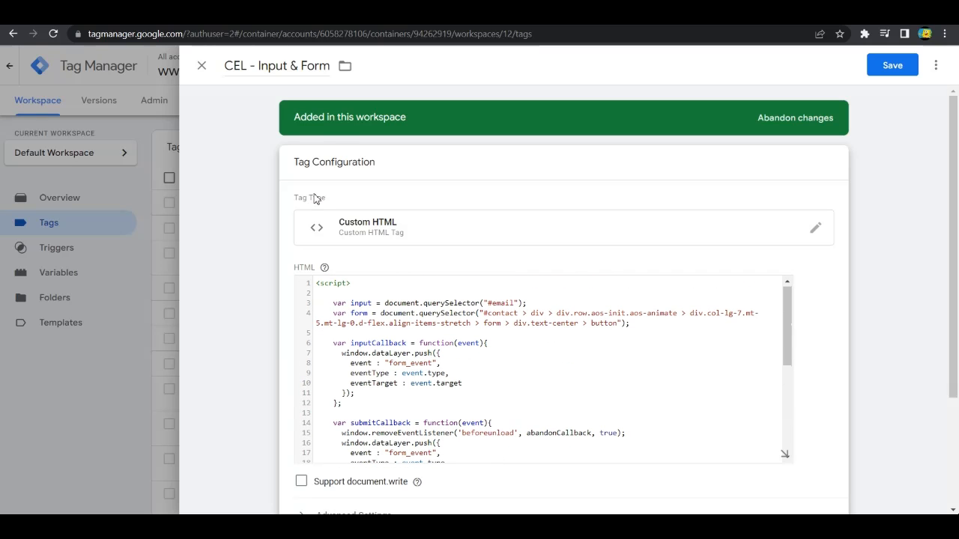
{"action": "left_click", "coordinate": [202, 67]}
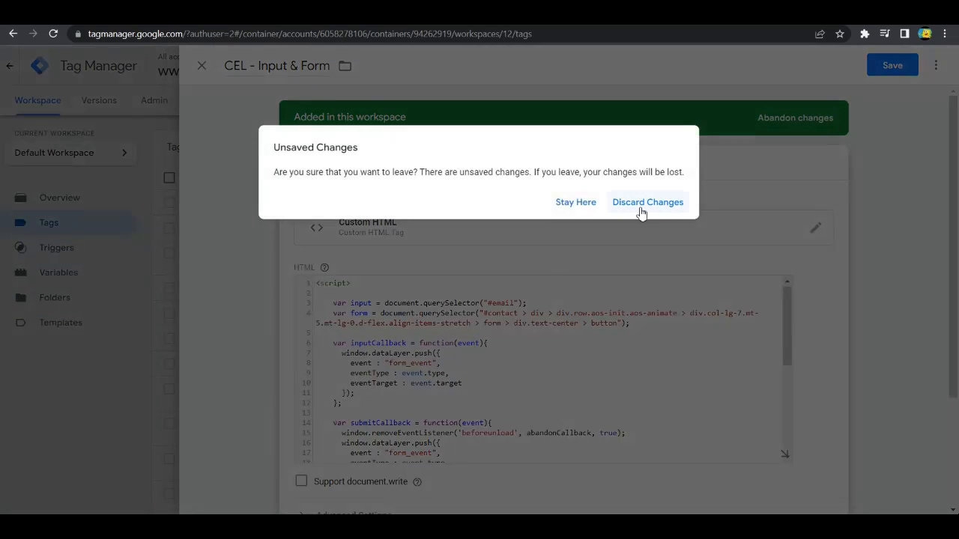
{"action": "left_click", "coordinate": [642, 213]}
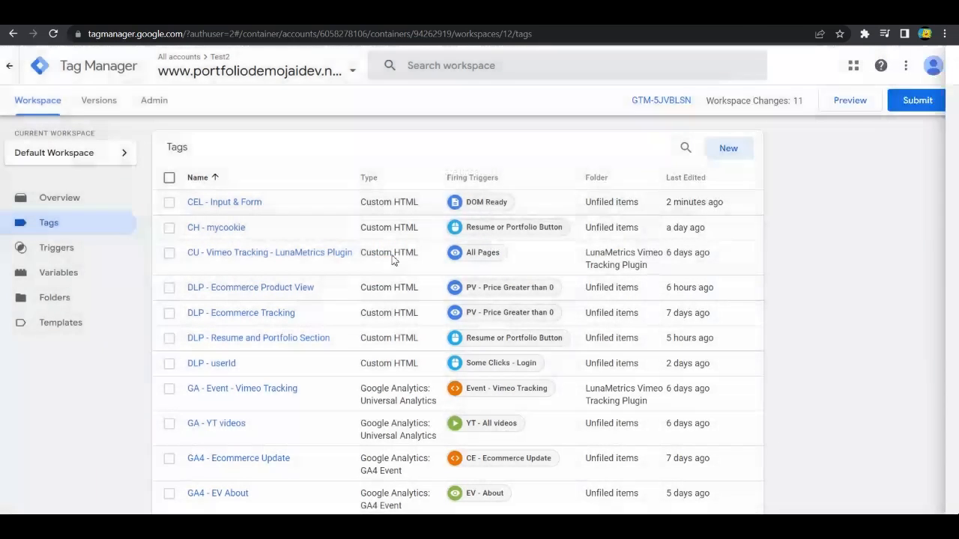
Create a new user-defined variable of the Custom JavaScript type.
{"action": "left_click", "coordinate": [64, 276]}
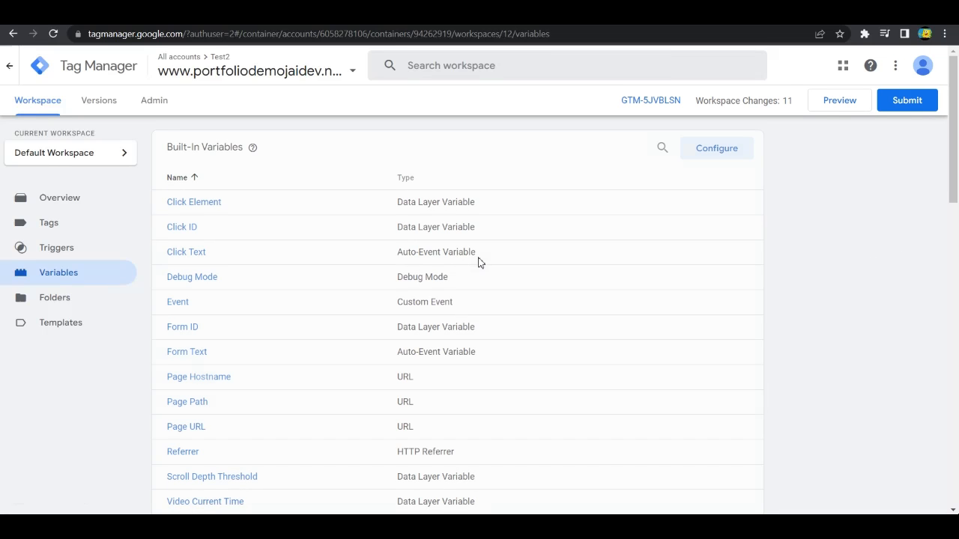
{"action": "scroll", "coordinate": [727, 258], "scroll_direction": "down", "scroll_amount": 7}
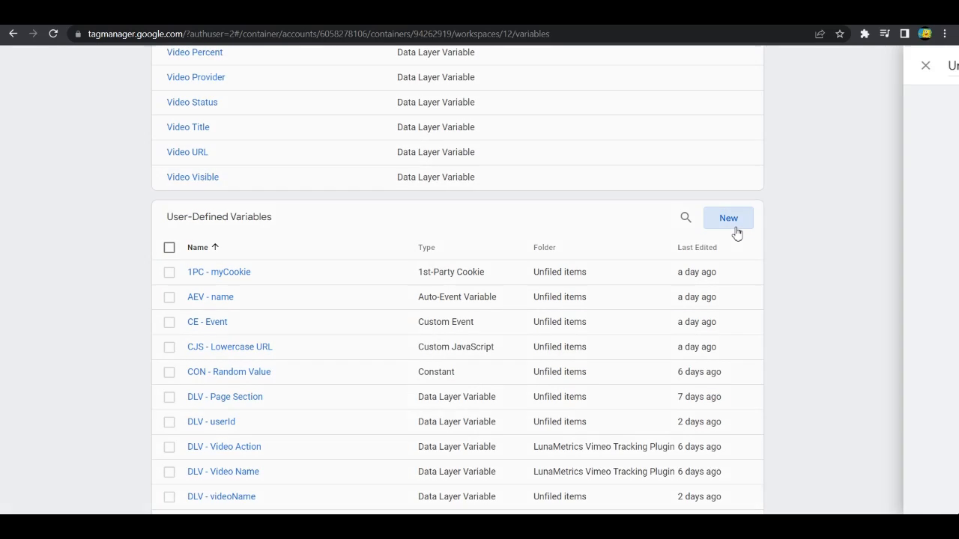
{"action": "left_click", "coordinate": [736, 225]}
{"action": "left_click", "coordinate": [767, 262]}
{"action": "left_click", "coordinate": [797, 329]}
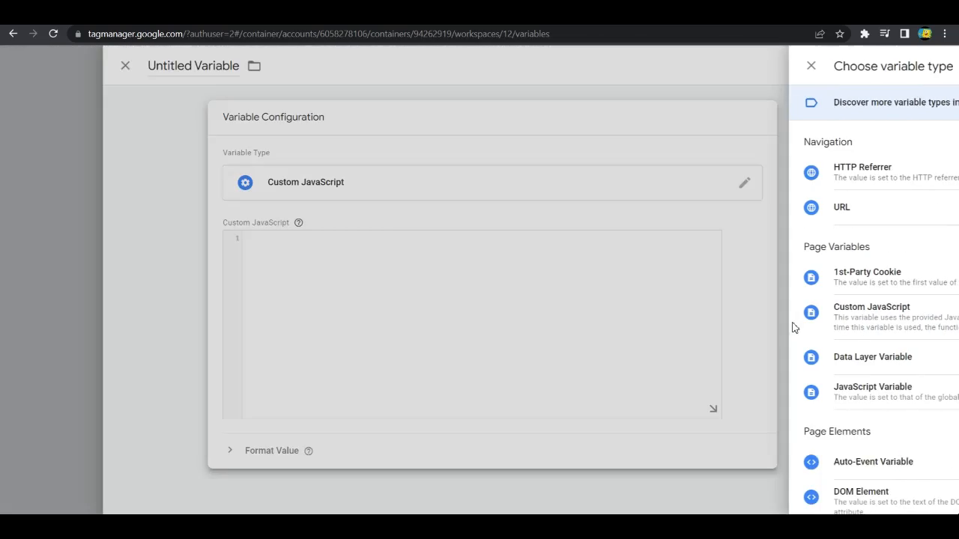
Write a function returning function(event) that pushes event "form_event", eventType event.type and eventTarget event.target to window.dataLayer.
{"action": "left_click", "coordinate": [341, 239]}
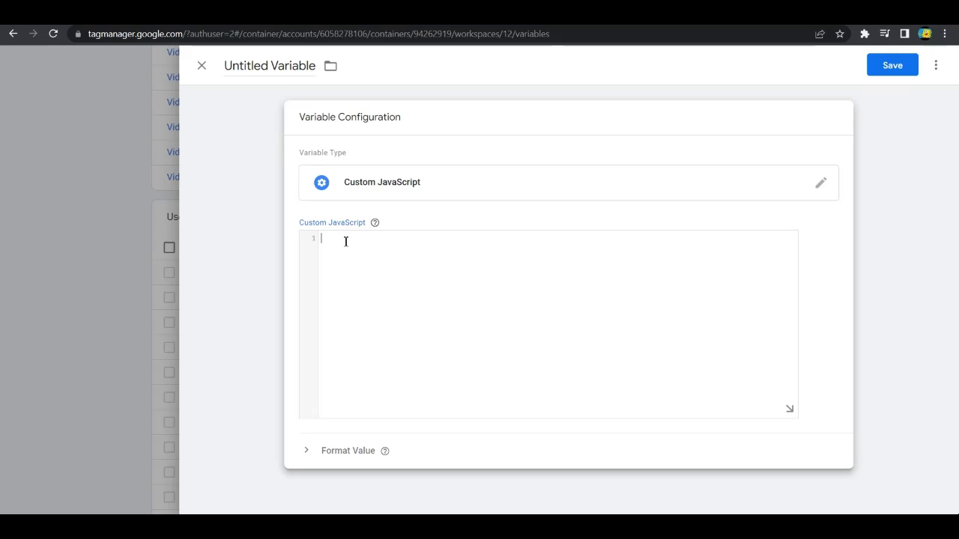
{"action": "type", "text": "function() {     return function(event) {         window.dataLayer.push({             event : \"form_event\",             eventType : event.type,             eventTarget : event.targer         });     }; }"}
{"action": "left_click", "coordinate": [338, 258]}
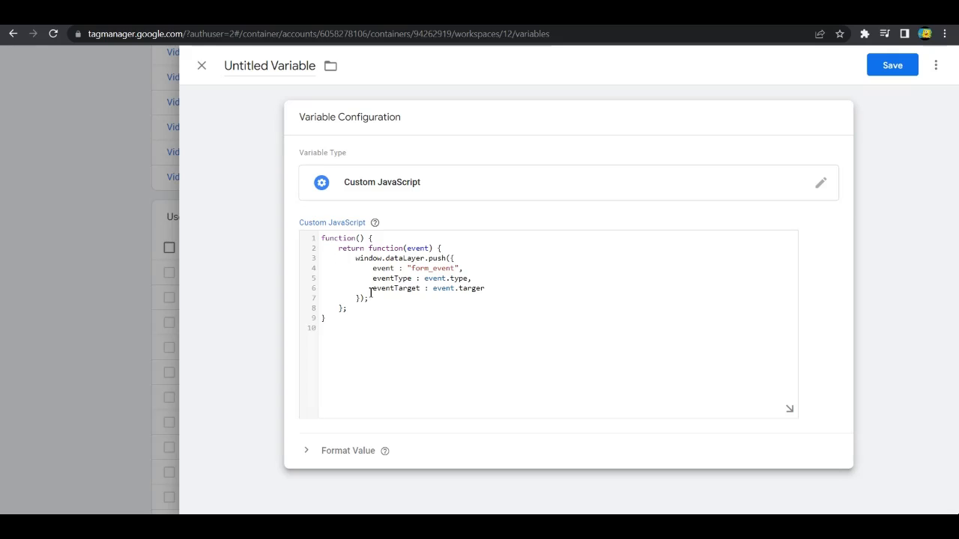
{"action": "left_click", "coordinate": [487, 289]}
{"action": "left_click", "coordinate": [332, 333]}
Name the variable "CJ - Custom EVent Listener" and save it.
{"action": "left_click_drag", "start_coordinate": [228, 67], "coordinate": [312, 67]}
{"action": "type", "text": "C"}
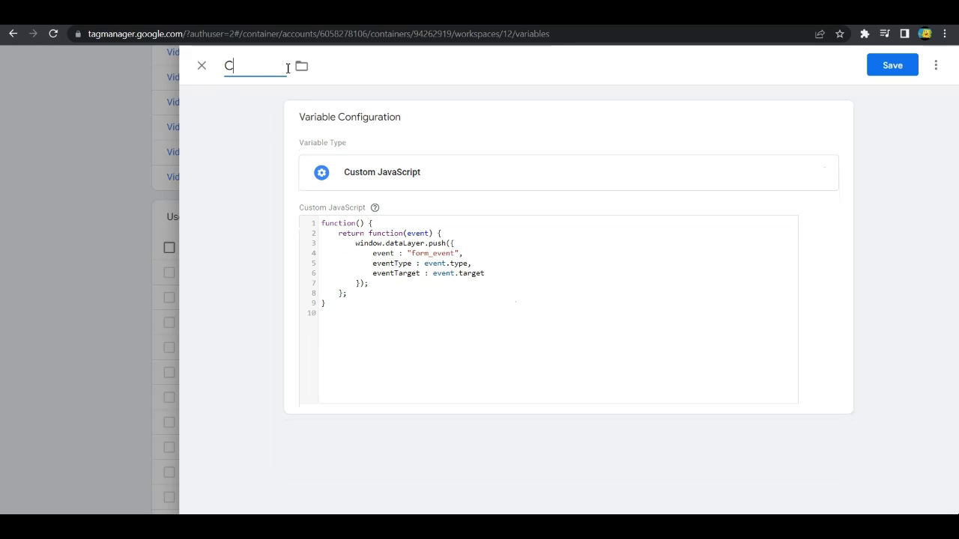
{"action": "type", "text": "J -"}
{"action": "type", "text": " CEL"}
{"action": "type", "text": "ustom EVen"}
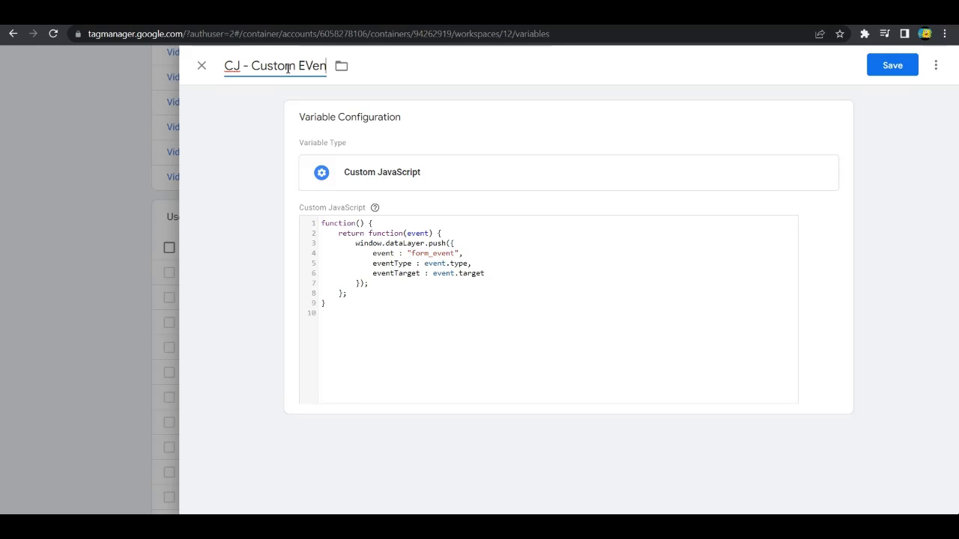
{"action": "type", "text": "t Listener"}
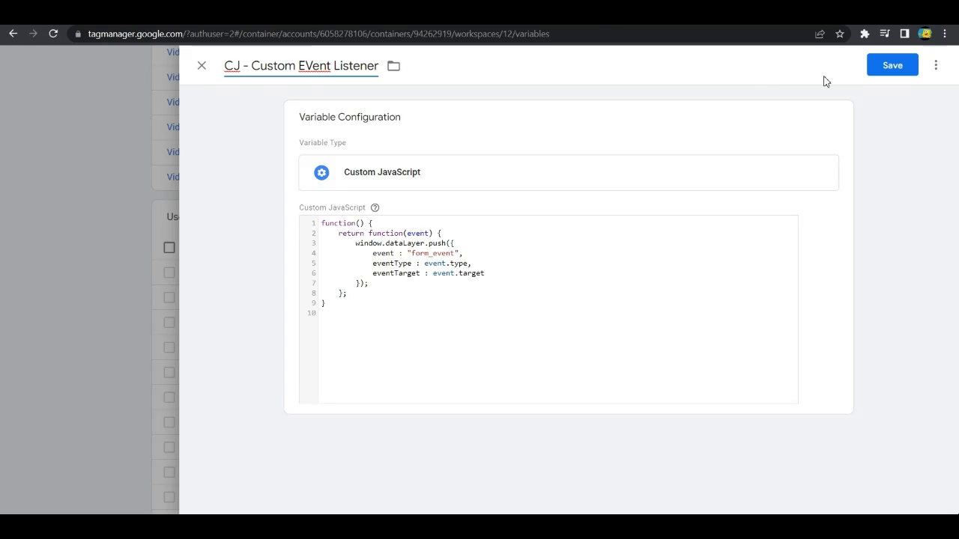
{"action": "left_click", "coordinate": [892, 65]}
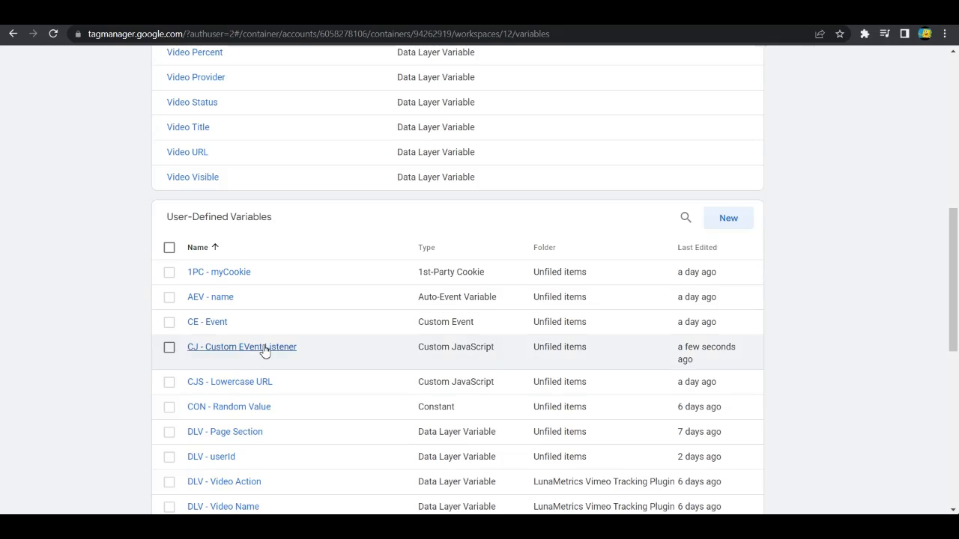
Go back to the tags list and open the configuration of the "CEL - Input & Form" tag for editing.
{"action": "scroll", "coordinate": [247, 343], "scroll_direction": "up", "scroll_amount": 7}
{"action": "left_click", "coordinate": [42, 228]}
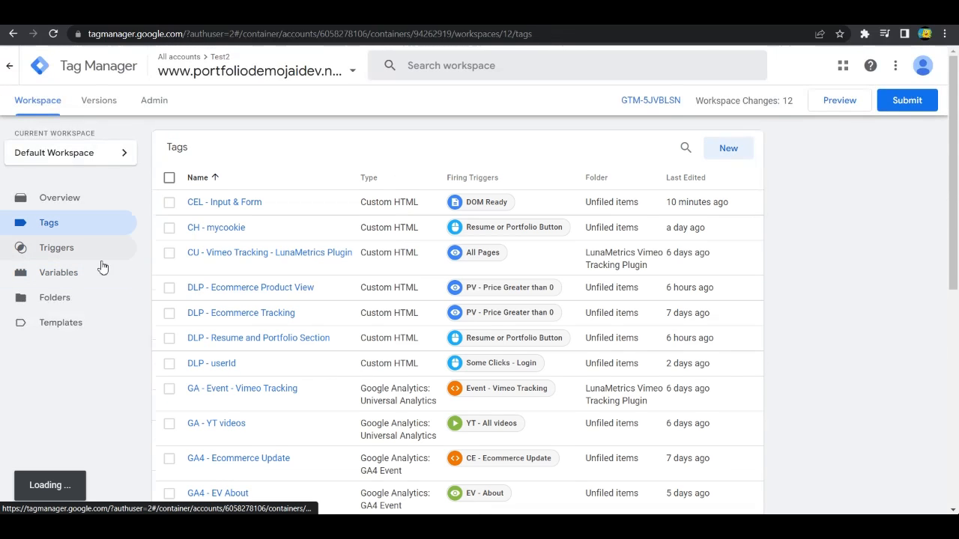
{"action": "left_click", "coordinate": [213, 205]}
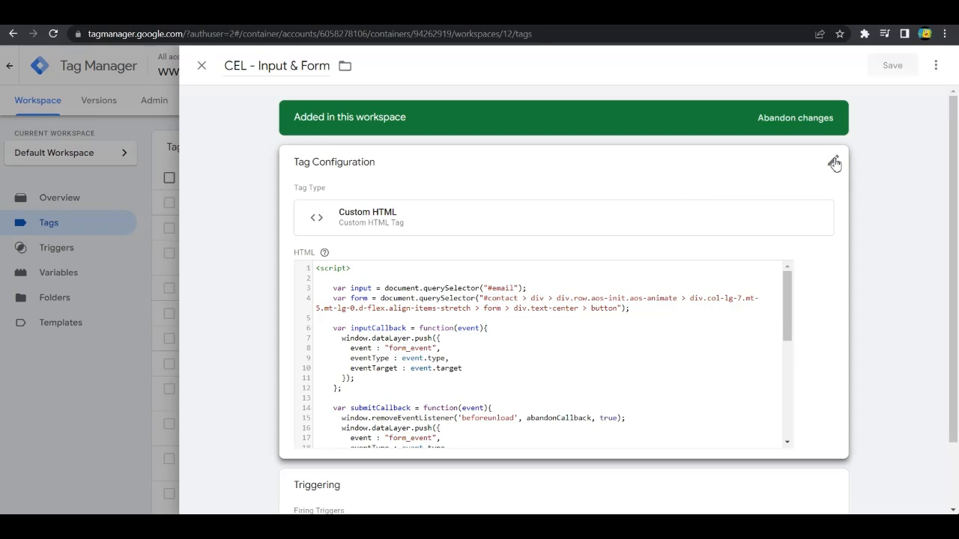
{"action": "left_click", "coordinate": [834, 164]}
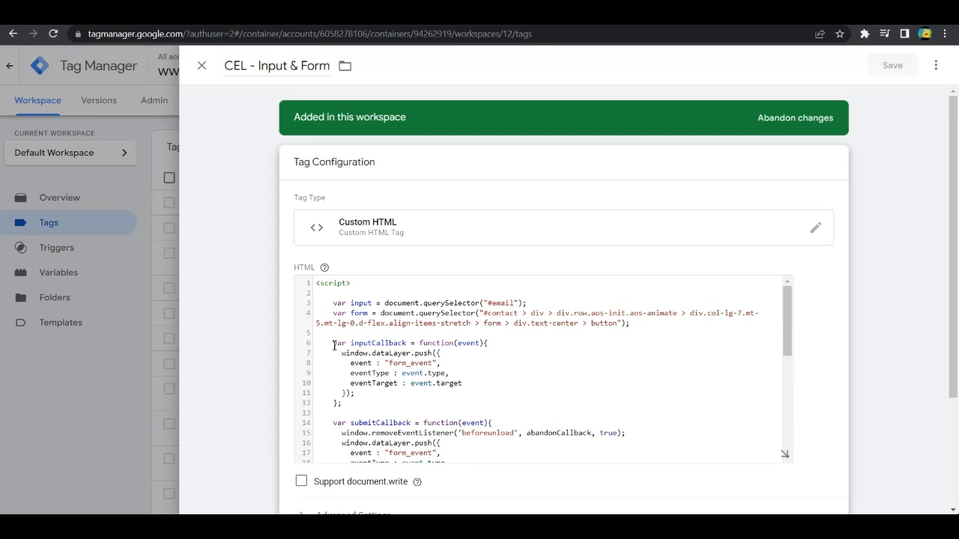
Add the line "var inputCallback = {{CJ - Custom EVent Listener}};" above the existing inputCallback function in the tag's HTML.
{"action": "left_click", "coordinate": [379, 335]}
{"action": "key", "text": "Return"}
{"action": "key", "text": "Return"}
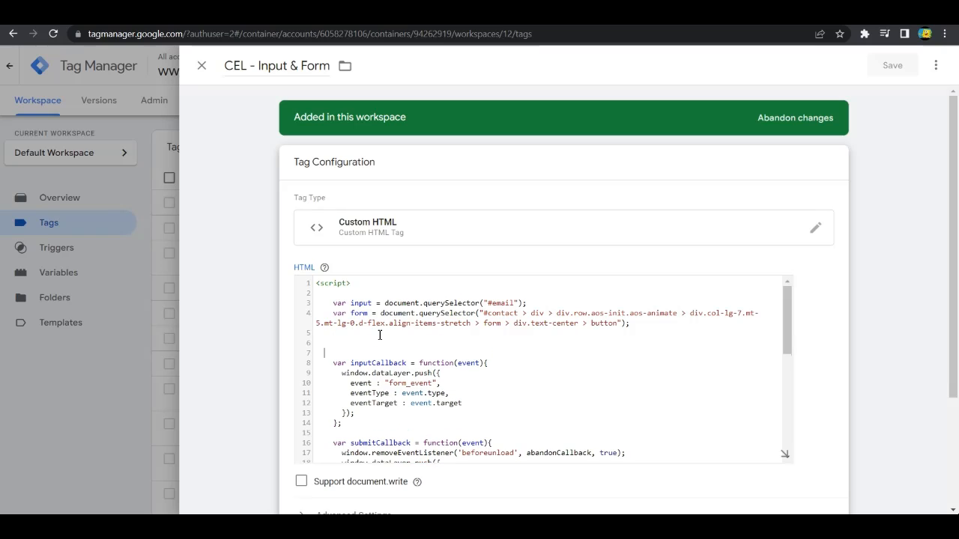
{"action": "type", "text": "var "}
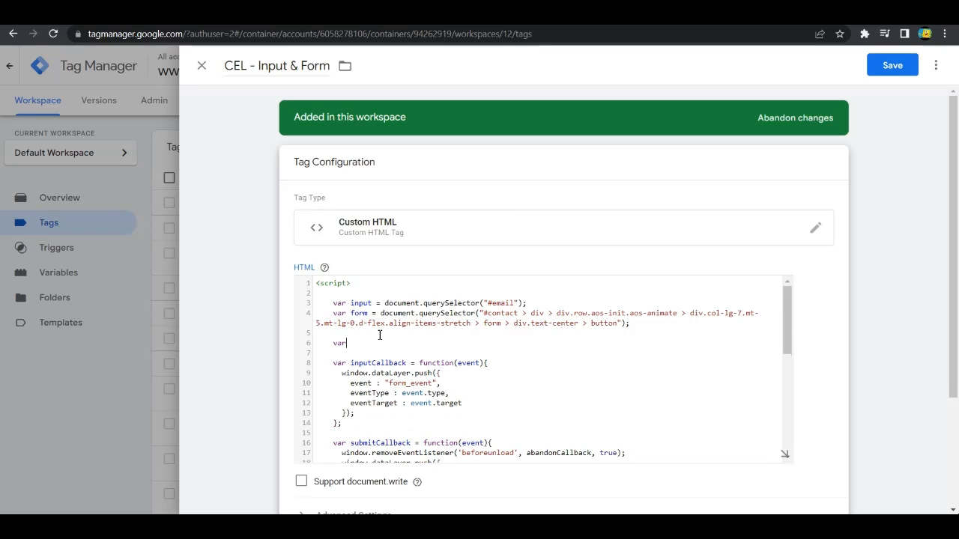
{"action": "type", "text": "inputCallback = {{"}
{"action": "scroll", "coordinate": [475, 472], "scroll_direction": "down", "scroll_amount": 10}
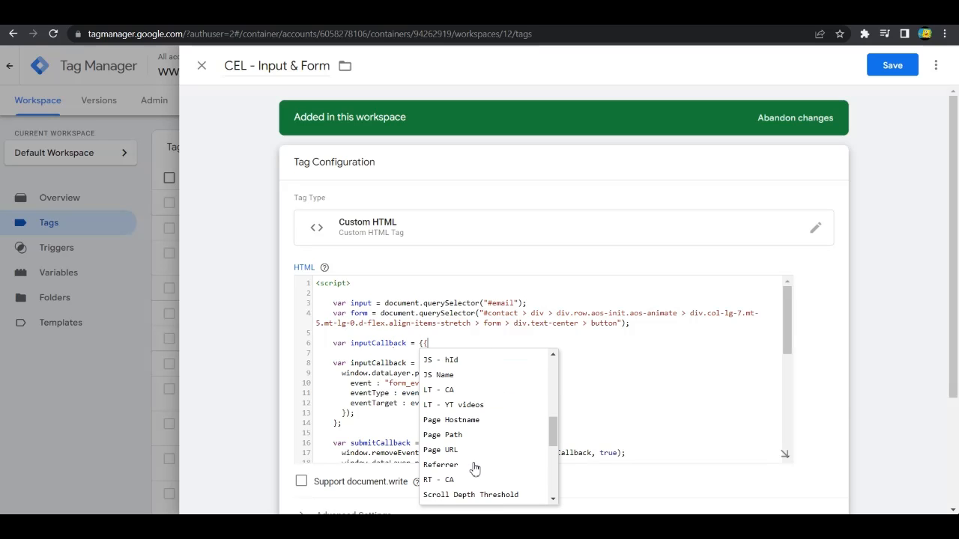
{"action": "scroll", "coordinate": [460, 476], "scroll_direction": "up", "scroll_amount": 10}
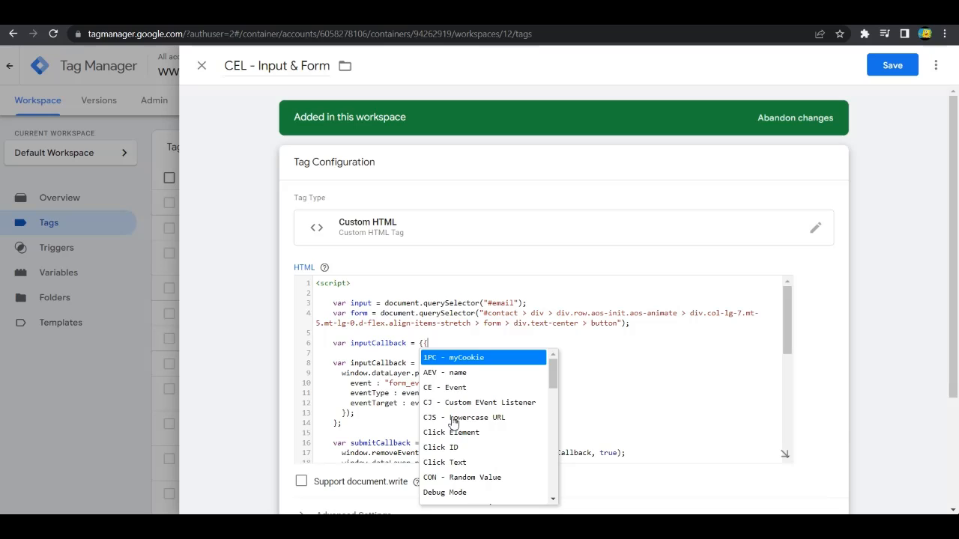
{"action": "left_click", "coordinate": [459, 401]}
{"action": "type", "text": ";"}
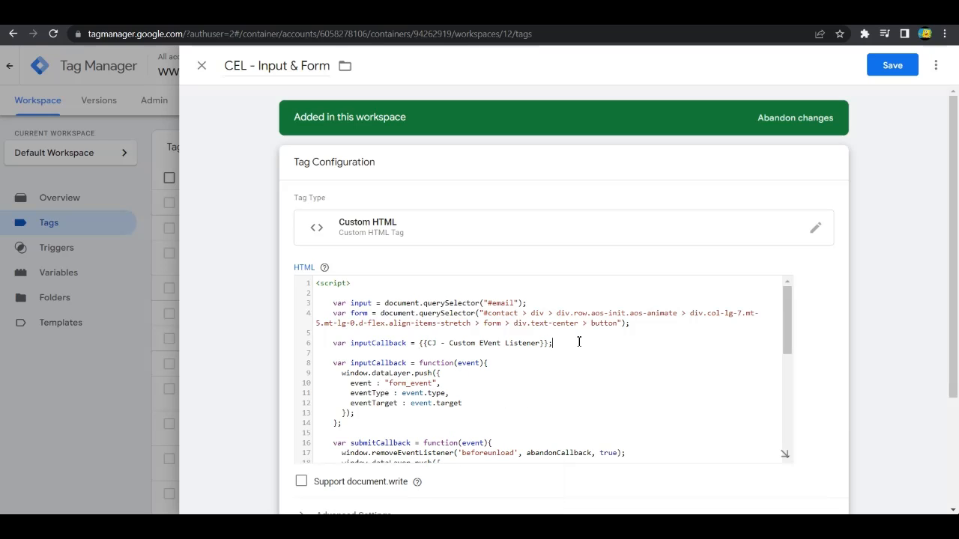
Examine the inline inputCallback function that the variable can replace and the callbacks below it.
{"action": "scroll", "coordinate": [526, 349], "scroll_direction": "down", "scroll_amount": 1}
{"action": "scroll", "coordinate": [588, 345], "scroll_direction": "up", "scroll_amount": 1}
{"action": "left_click_drag", "start_coordinate": [333, 364], "coordinate": [375, 419]}
{"action": "scroll", "coordinate": [358, 384], "scroll_direction": "down", "scroll_amount": 1}
{"action": "scroll", "coordinate": [358, 384], "scroll_direction": "up", "scroll_amount": 1}
{"action": "scroll", "coordinate": [391, 380], "scroll_direction": "down", "scroll_amount": 1}
{"action": "scroll", "coordinate": [391, 380], "scroll_direction": "down", "scroll_amount": 3}
{"action": "scroll", "coordinate": [424, 383], "scroll_direction": "up", "scroll_amount": 4}
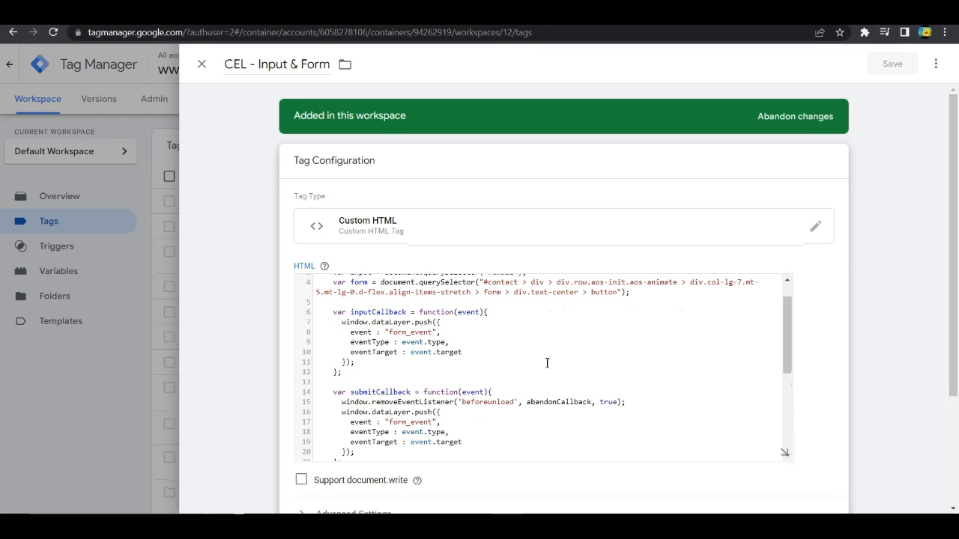
Review the tag's whole script, from the querySelector lines through submitCallback and abandonCallback to the addEventListener calls.
{"action": "scroll", "coordinate": [523, 361], "scroll_direction": "down", "scroll_amount": 5}
{"action": "left_click", "coordinate": [421, 446]}
{"action": "left_click", "coordinate": [348, 434]}
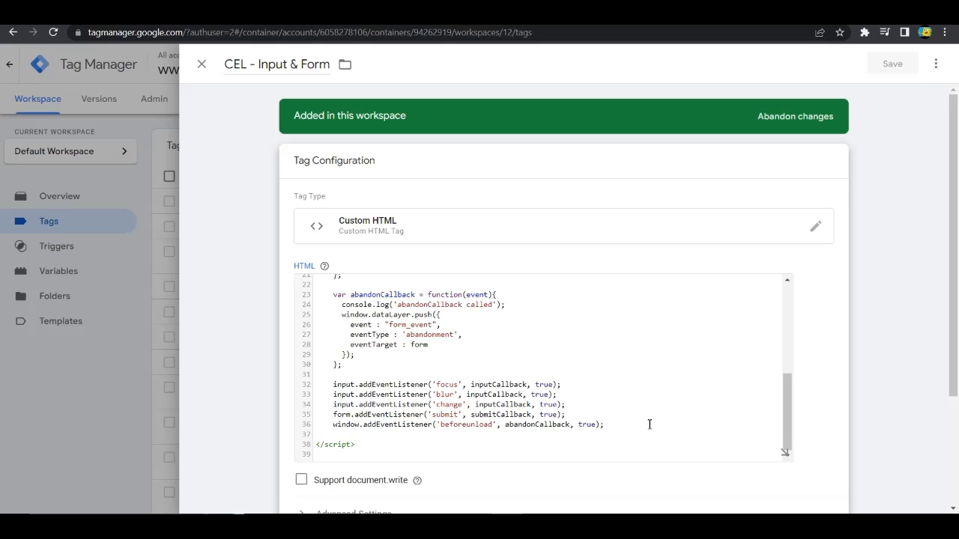
{"action": "scroll", "coordinate": [594, 369], "scroll_direction": "up", "scroll_amount": 6}
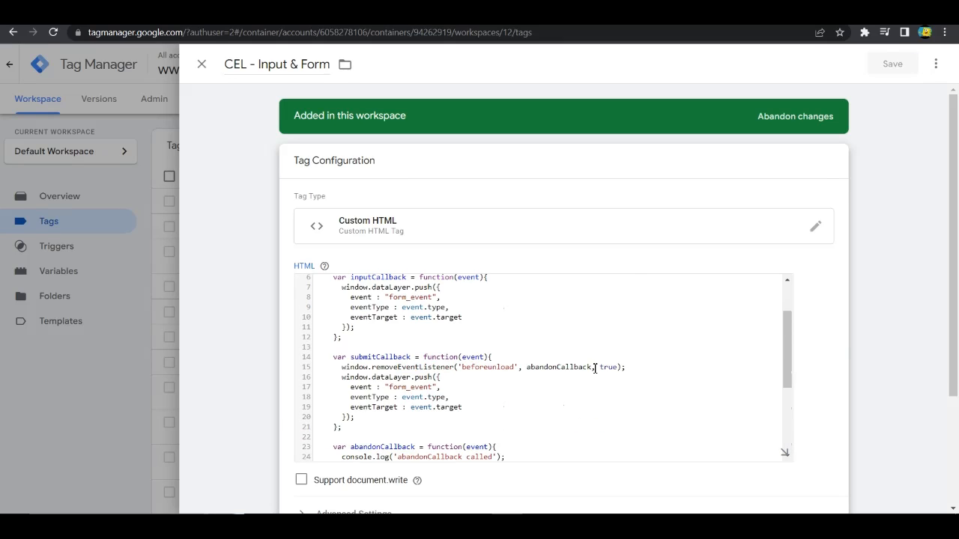
{"action": "scroll", "coordinate": [609, 374], "scroll_direction": "down", "scroll_amount": 6}
{"action": "scroll", "coordinate": [609, 374], "scroll_direction": "up", "scroll_amount": 4}
{"action": "scroll", "coordinate": [614, 373], "scroll_direction": "up", "scroll_amount": 3}
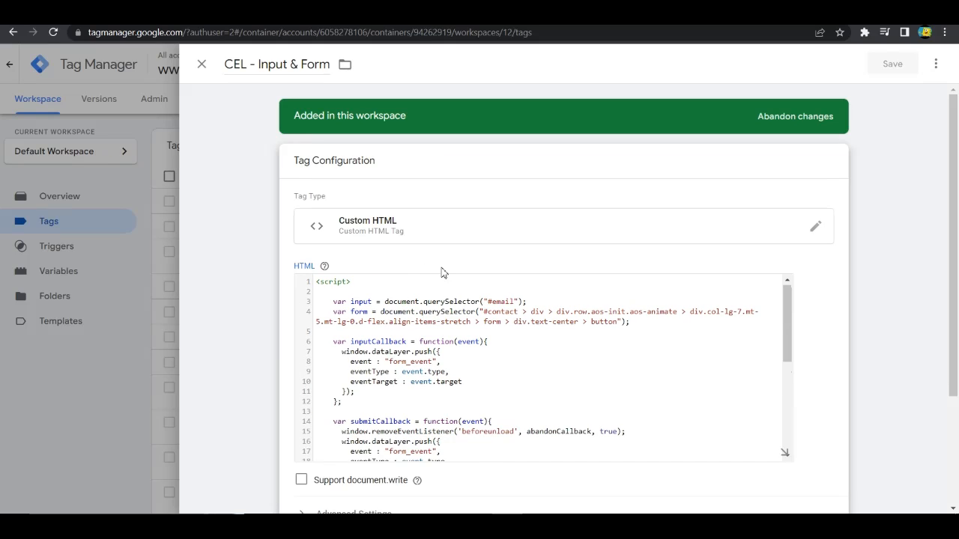
{"action": "scroll", "coordinate": [540, 360], "scroll_direction": "down", "scroll_amount": 3}
{"action": "scroll", "coordinate": [533, 352], "scroll_direction": "down", "scroll_amount": 3}
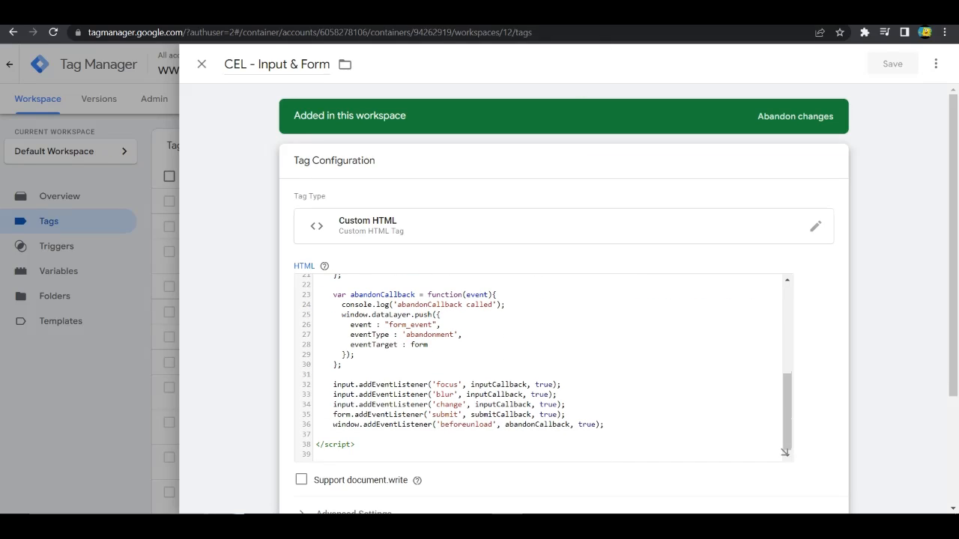